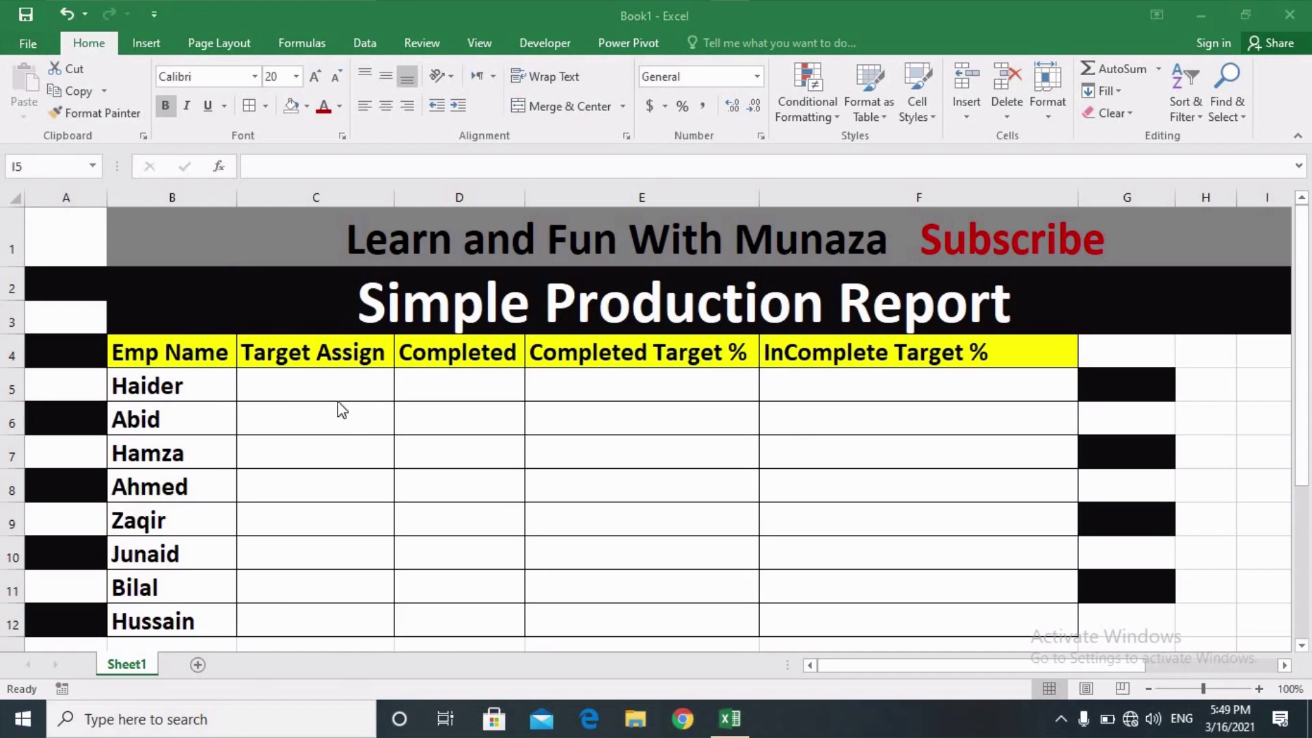
Enter 300 as Haider's target in C5, then review the empty Completed and percentage cells
click(319, 377)
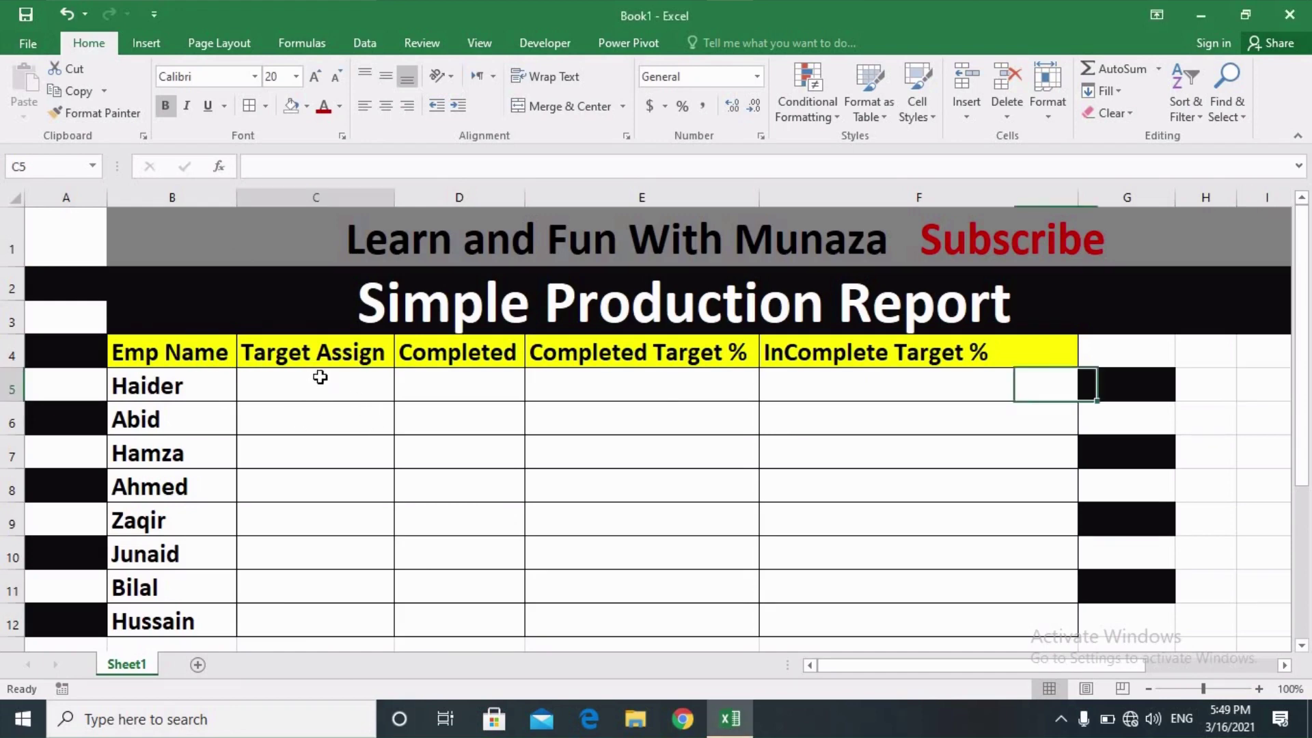
text(300)
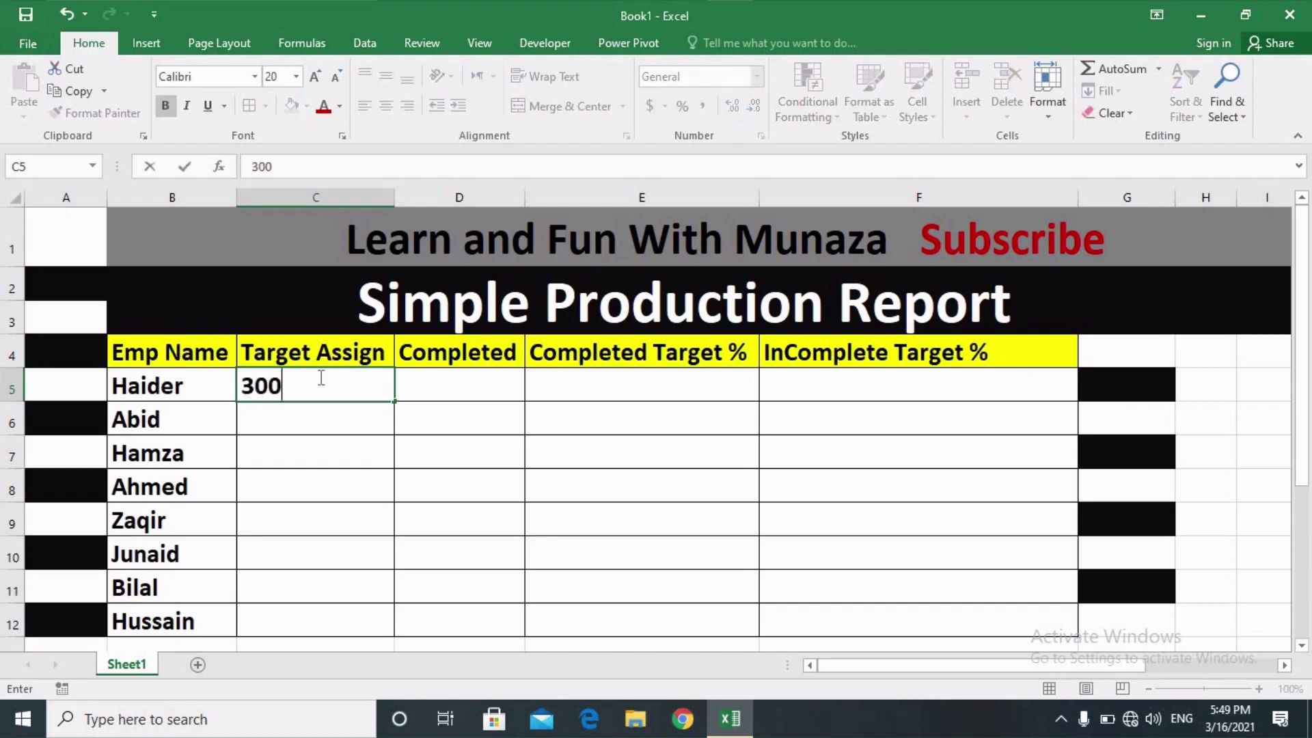
click(352, 451)
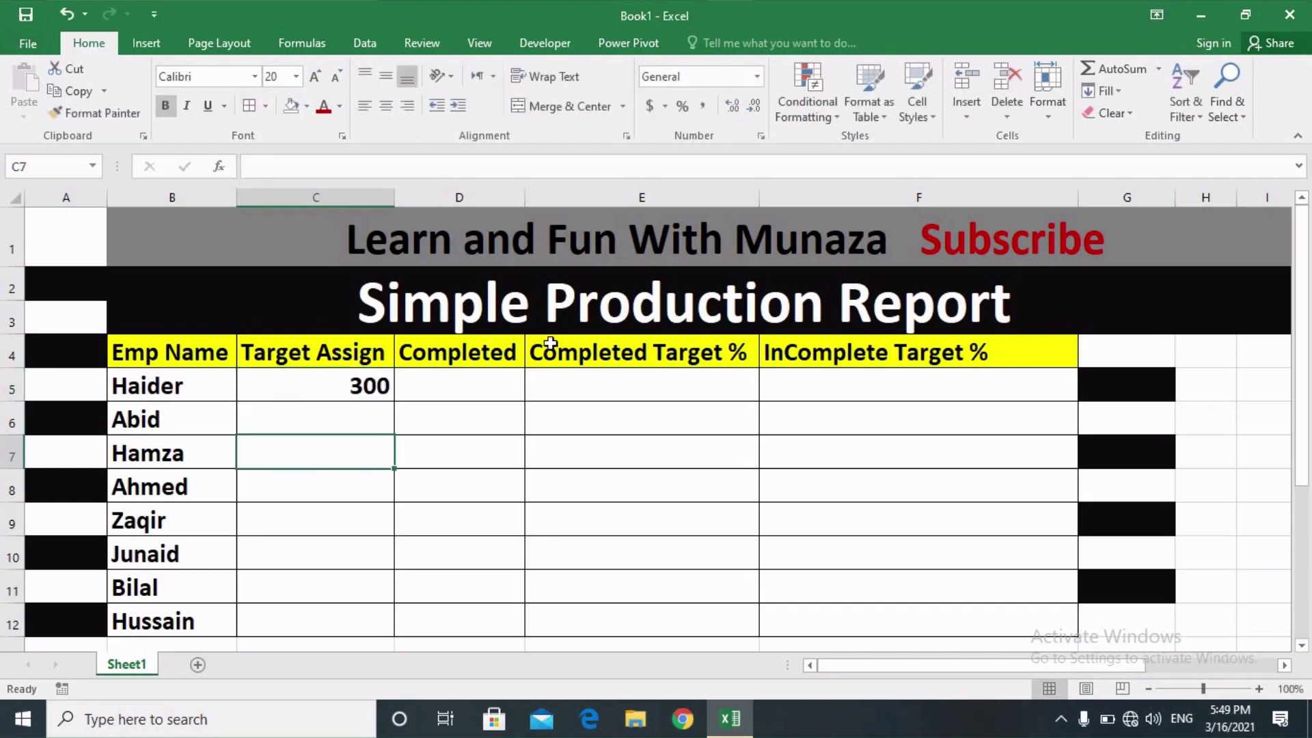
click(466, 387)
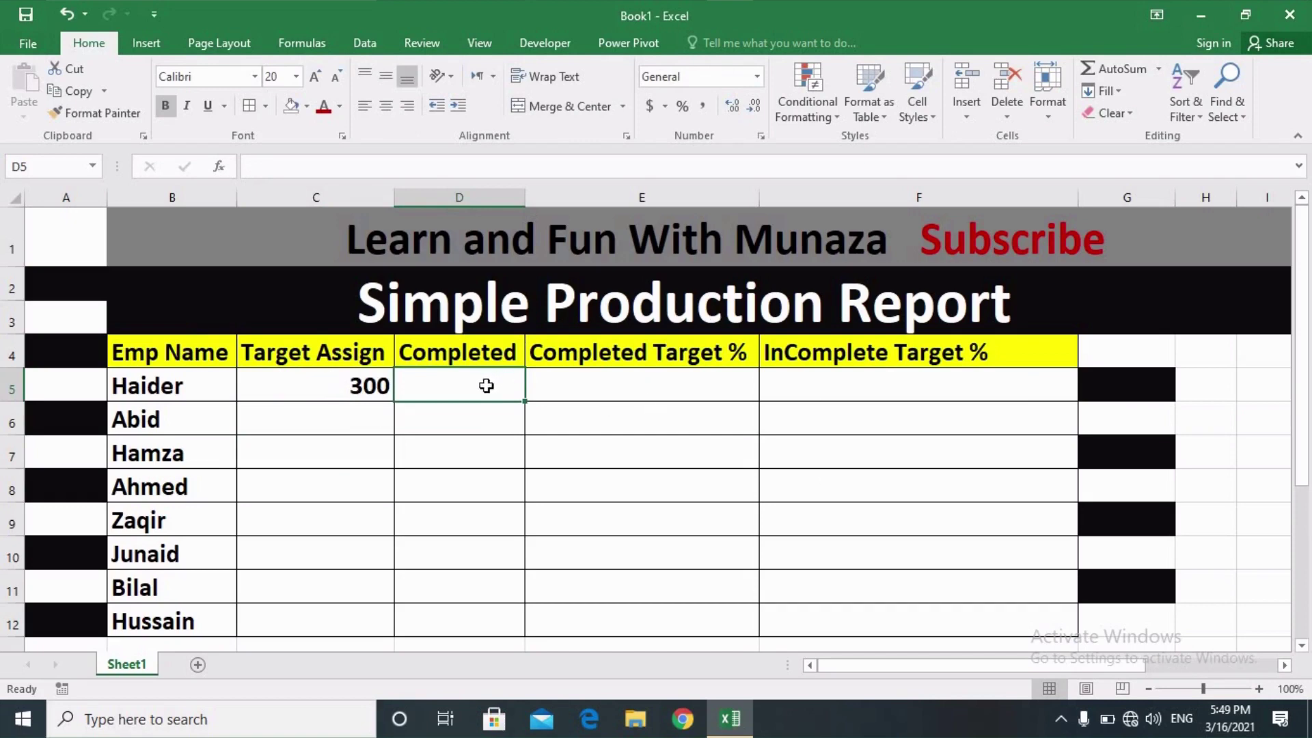
click(647, 393)
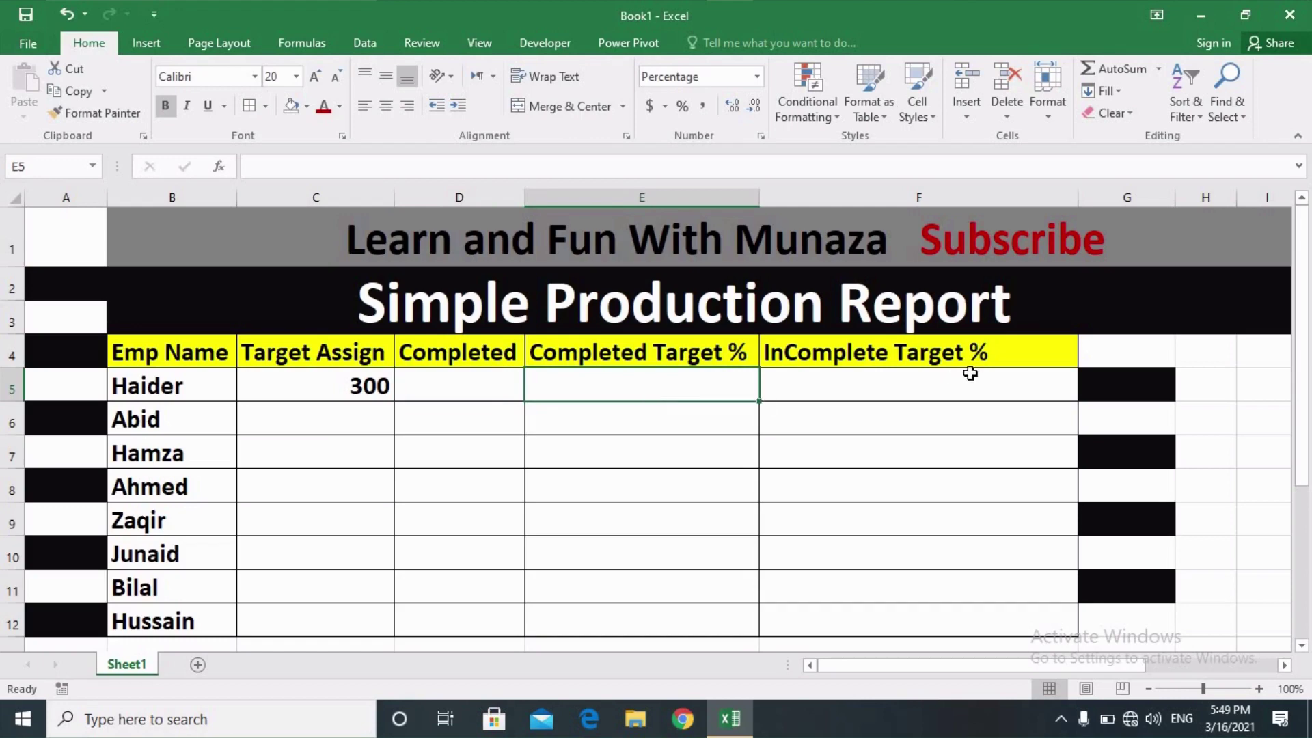
click(951, 384)
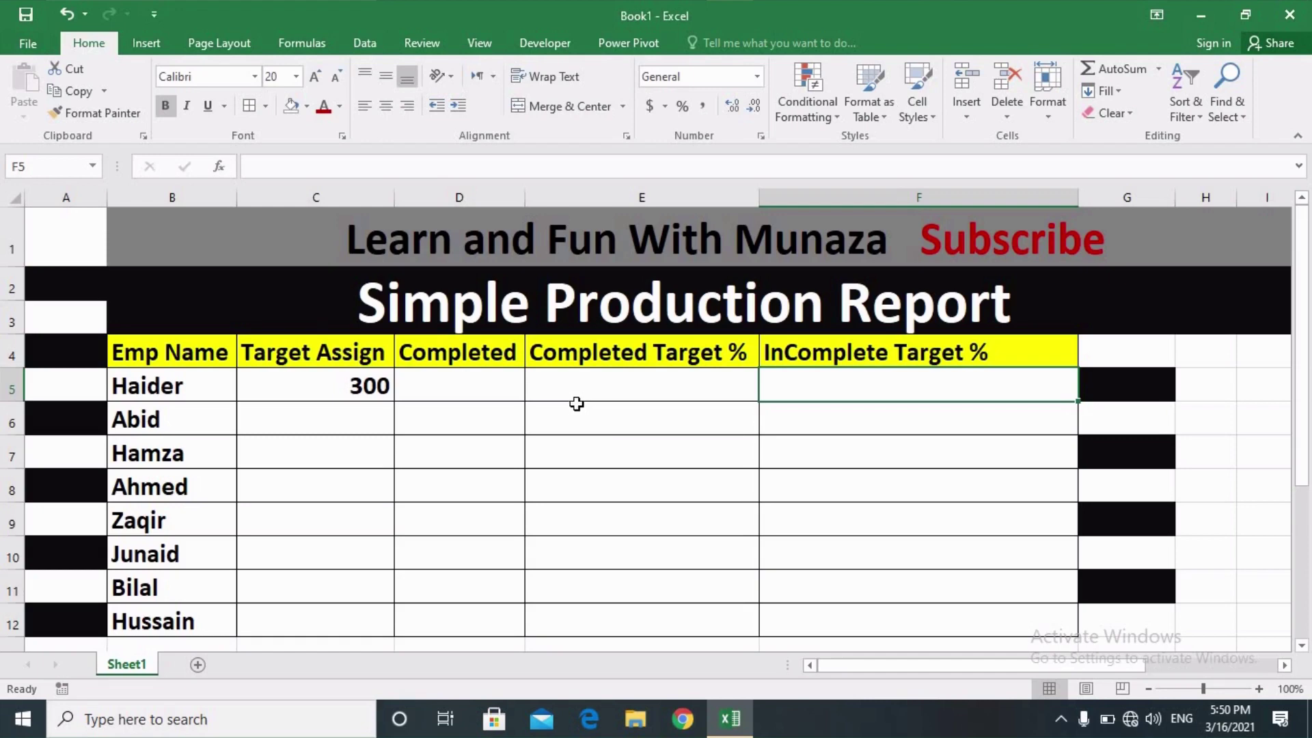
Fill the 300 target from C5 down through C12 for all eight employees
click(365, 388)
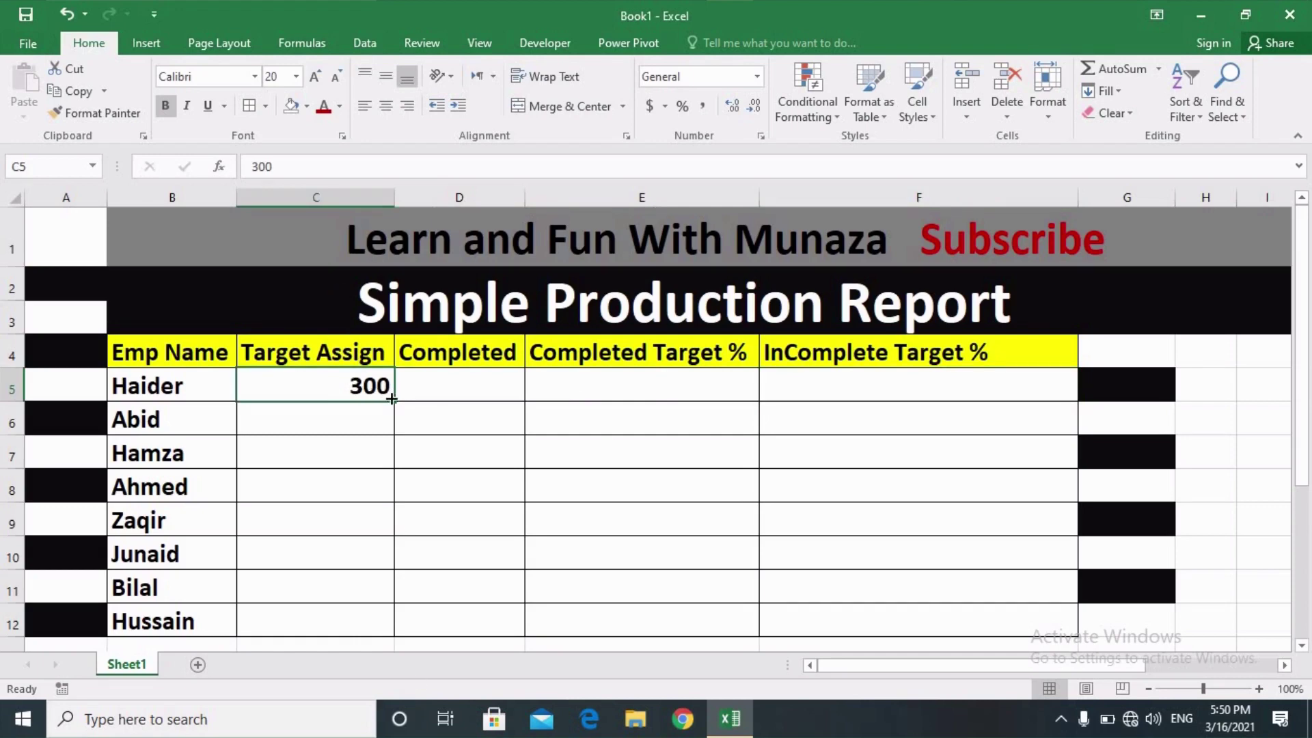
drag(390, 400, 392, 620)
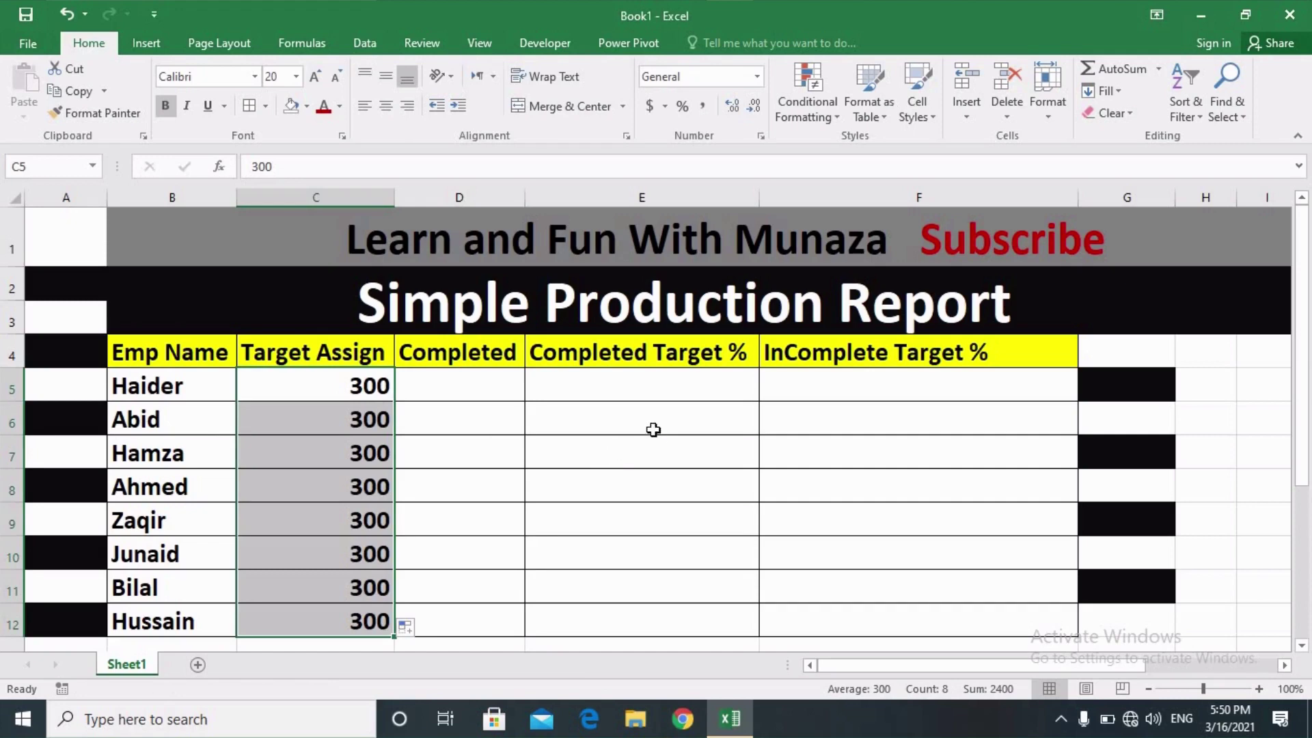
click(601, 451)
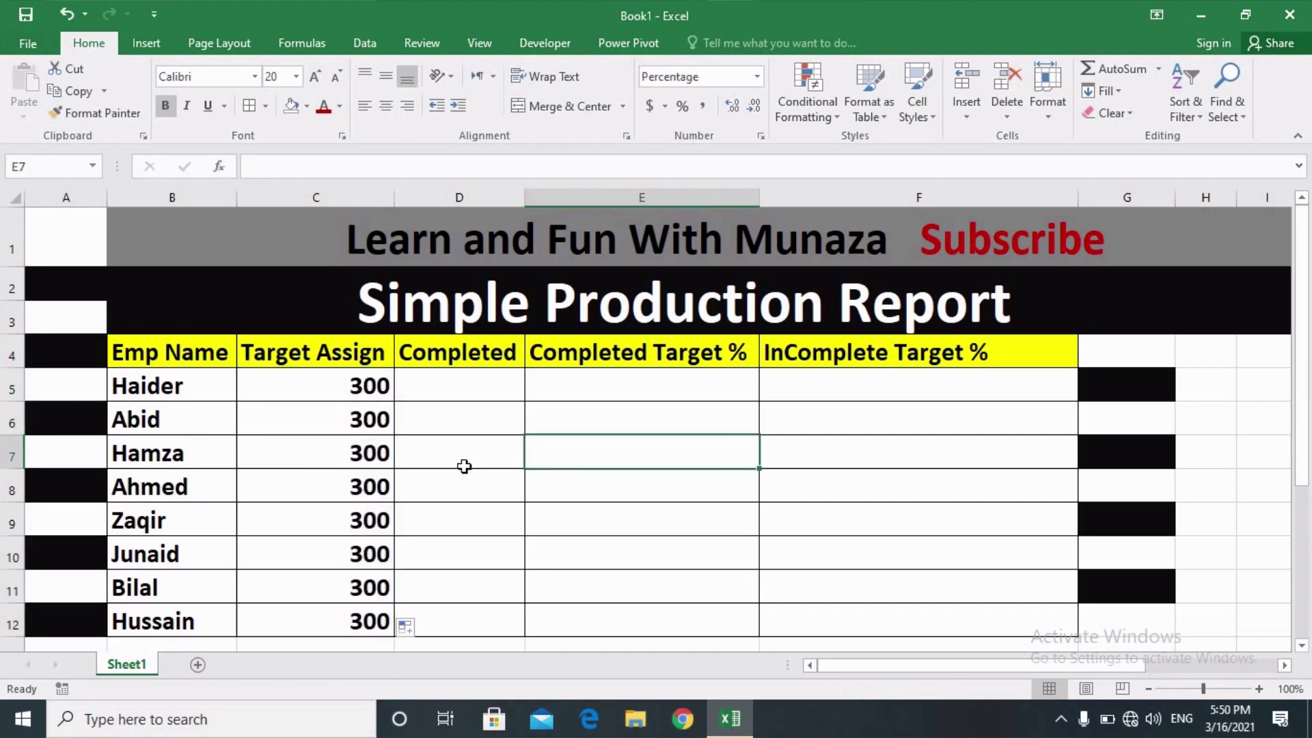
click(441, 383)
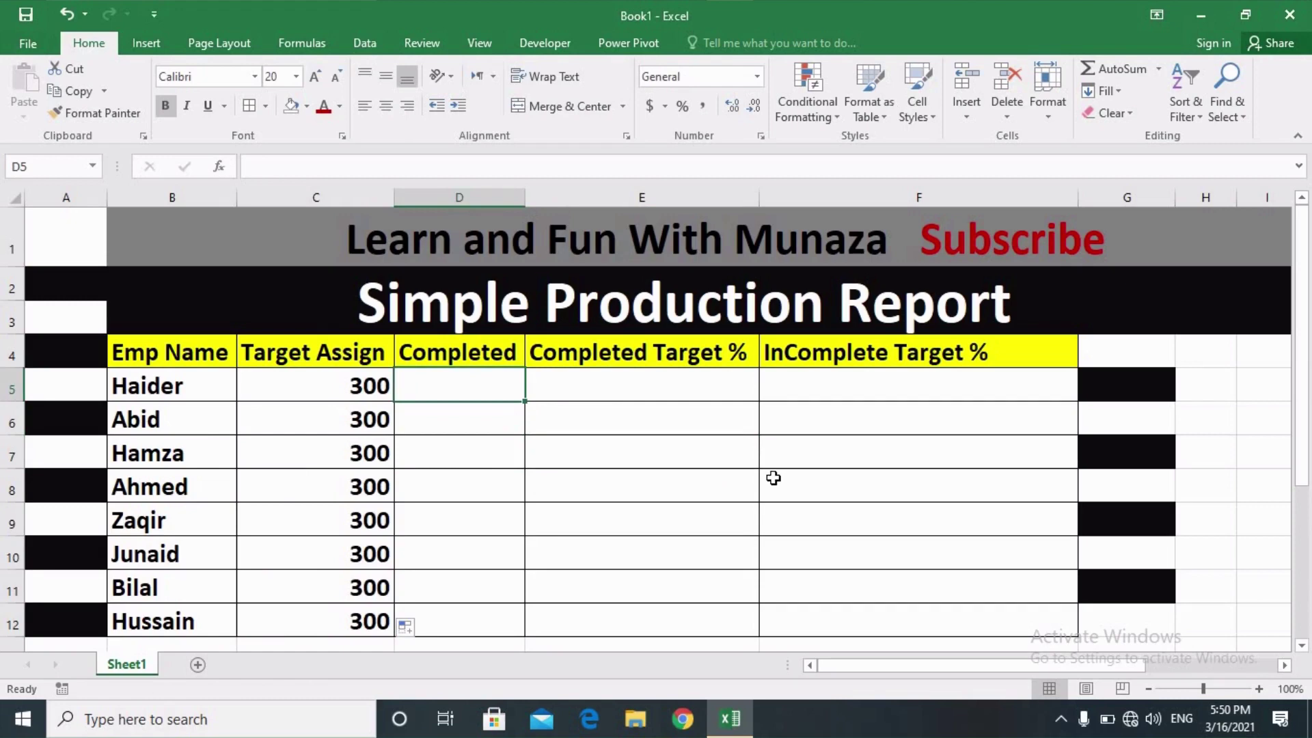
Enter completed counts 250, 130, 100, 155, 98, 200, 100 and 111 in D5:D12
text(250)
key(Return)
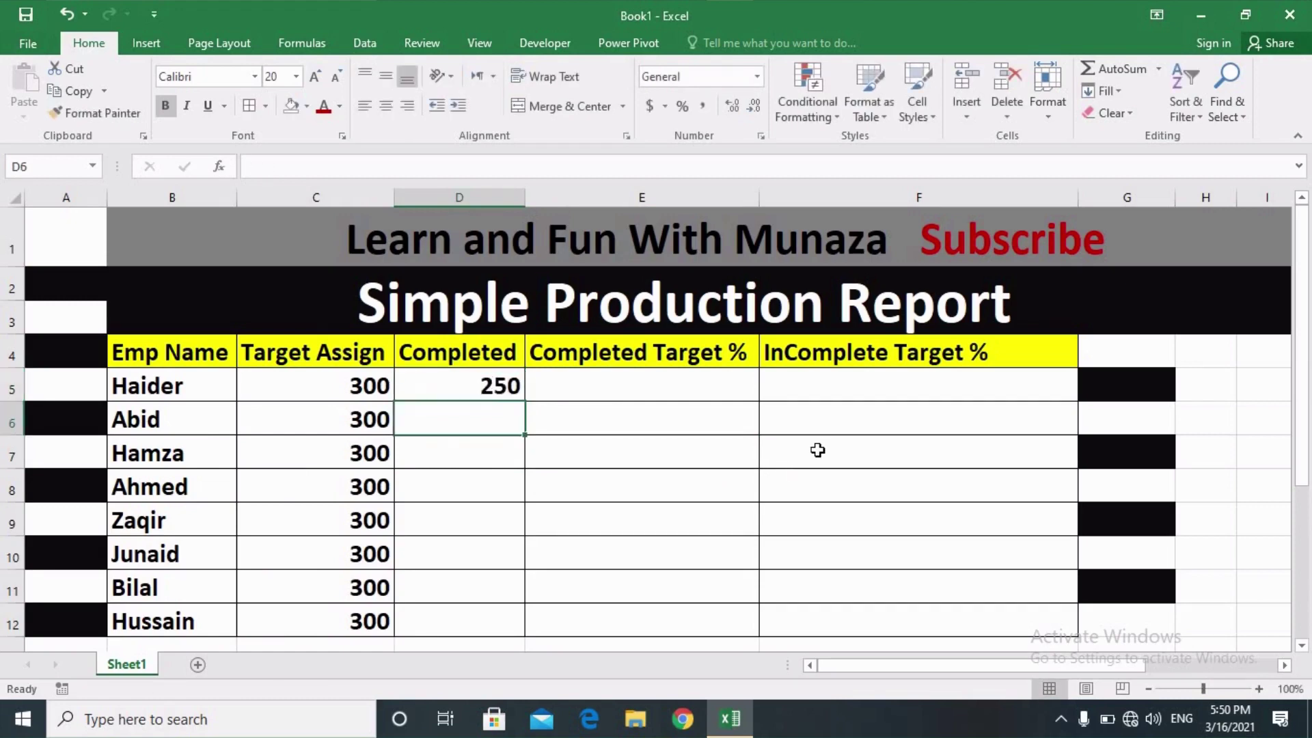
text(130)
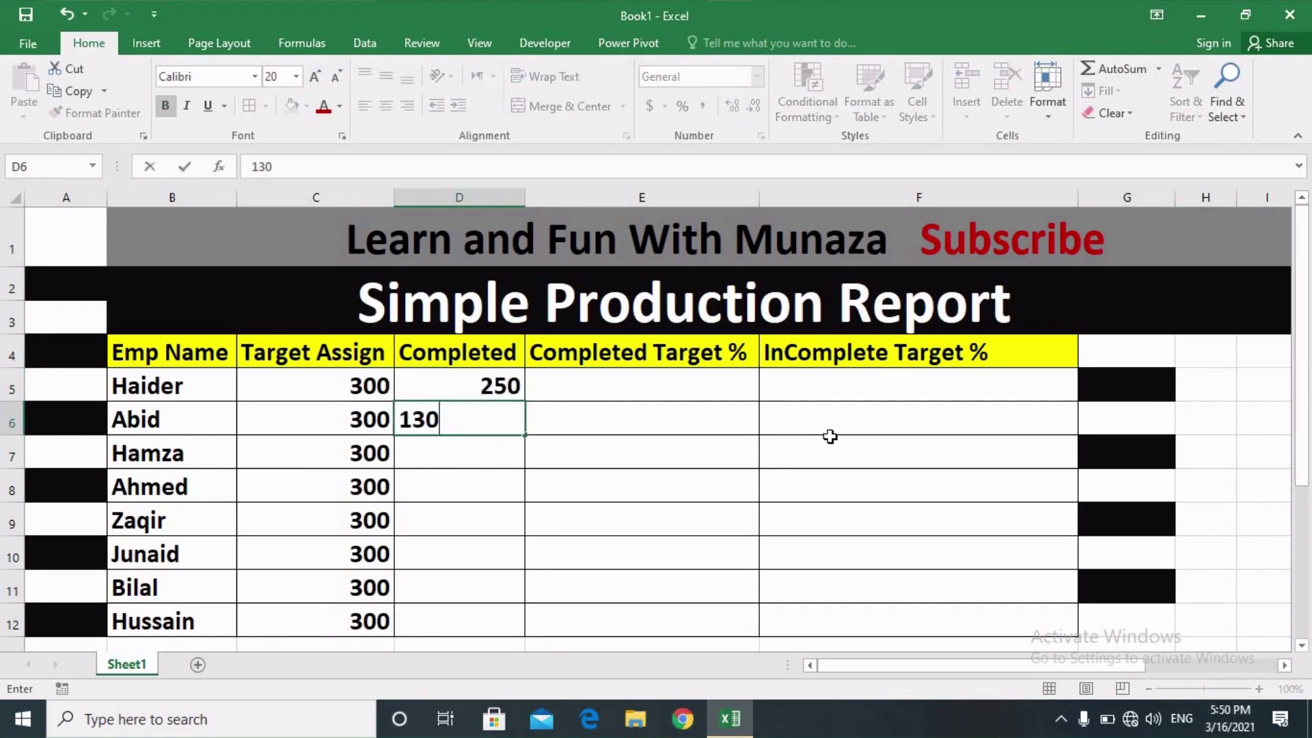
key(Return)
text(100)
key(Return)
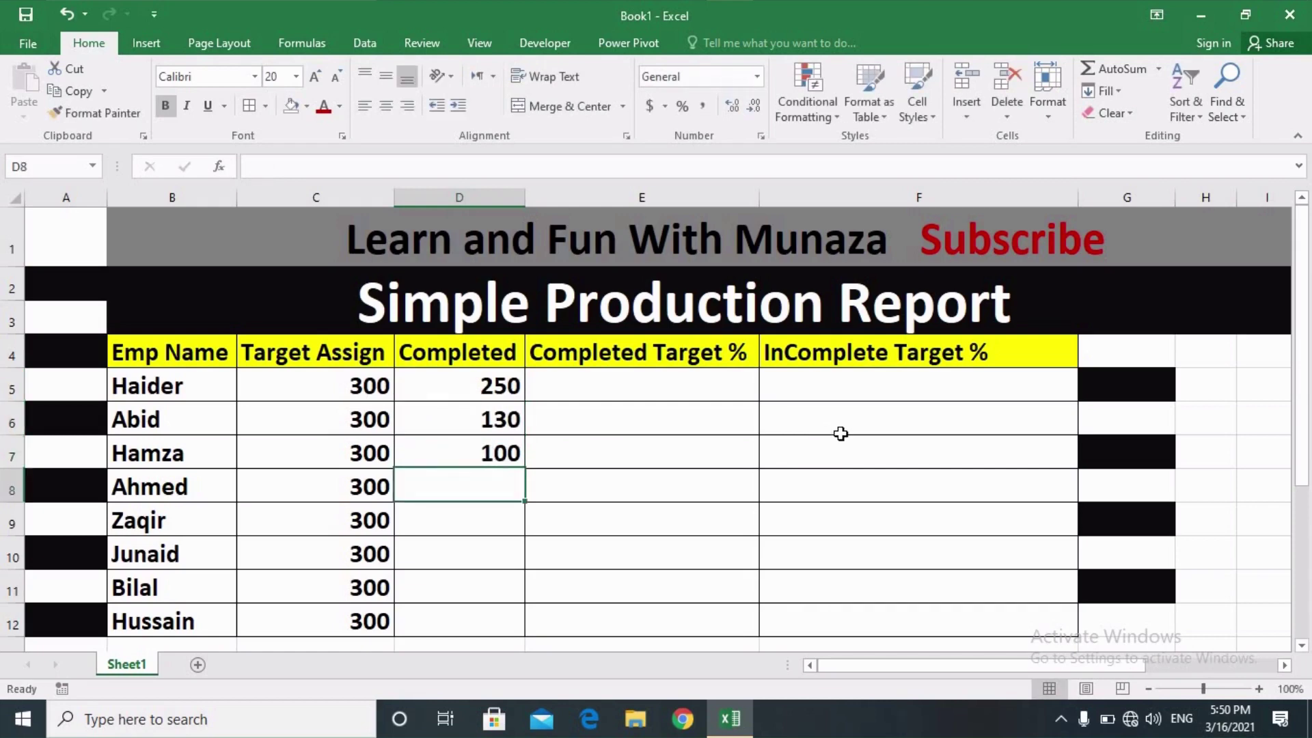
text(155)
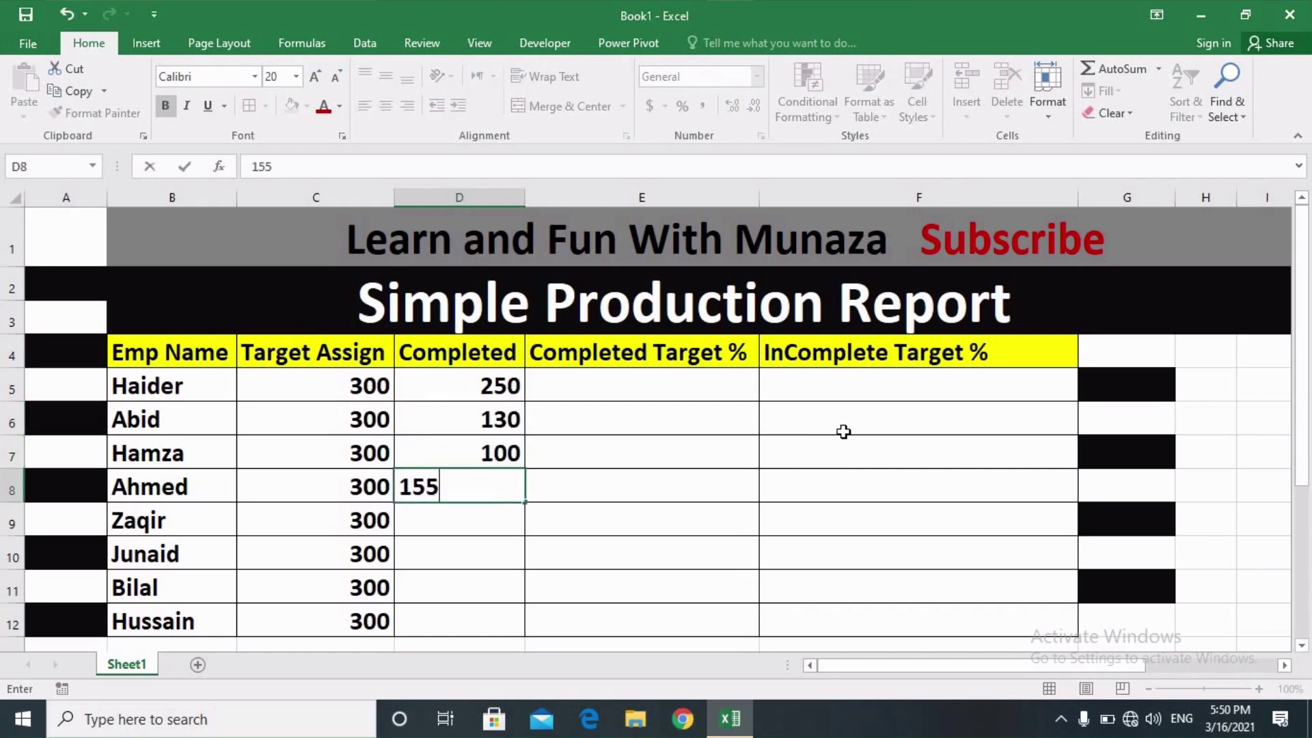
key(Return)
text(98)
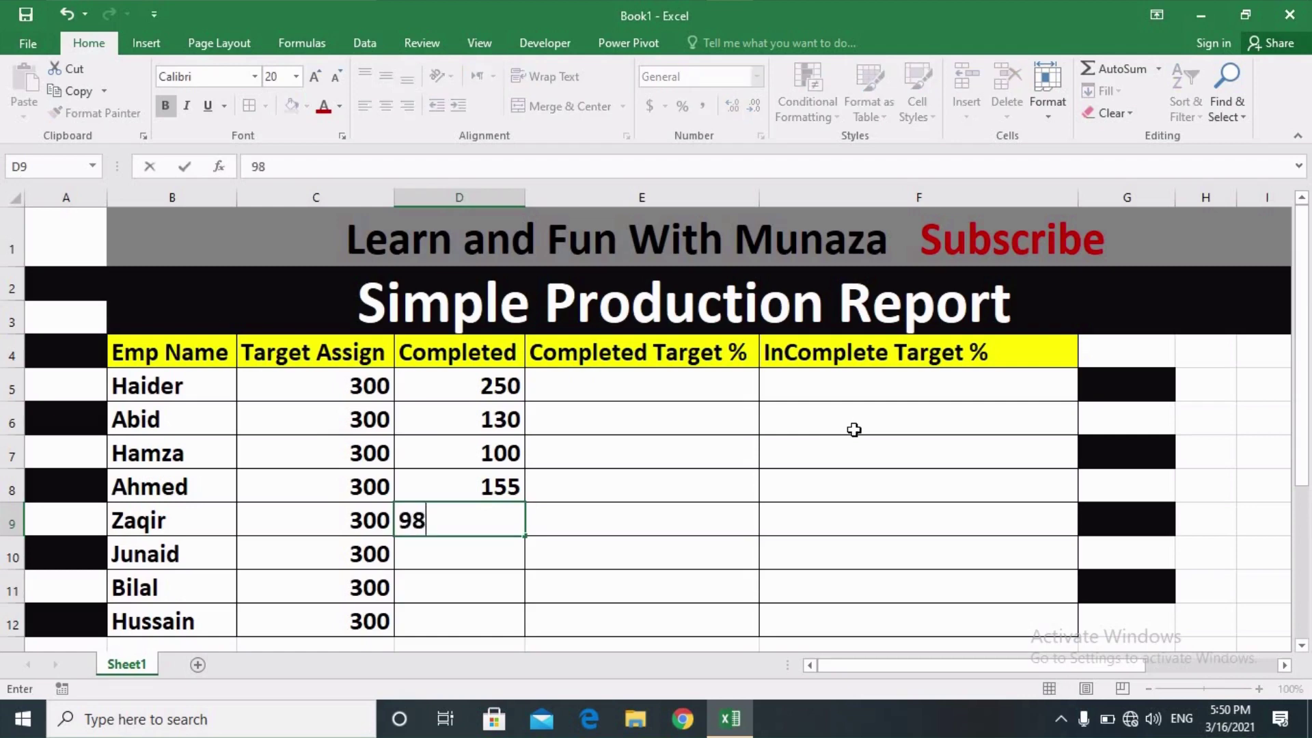
key(Return)
text(2)
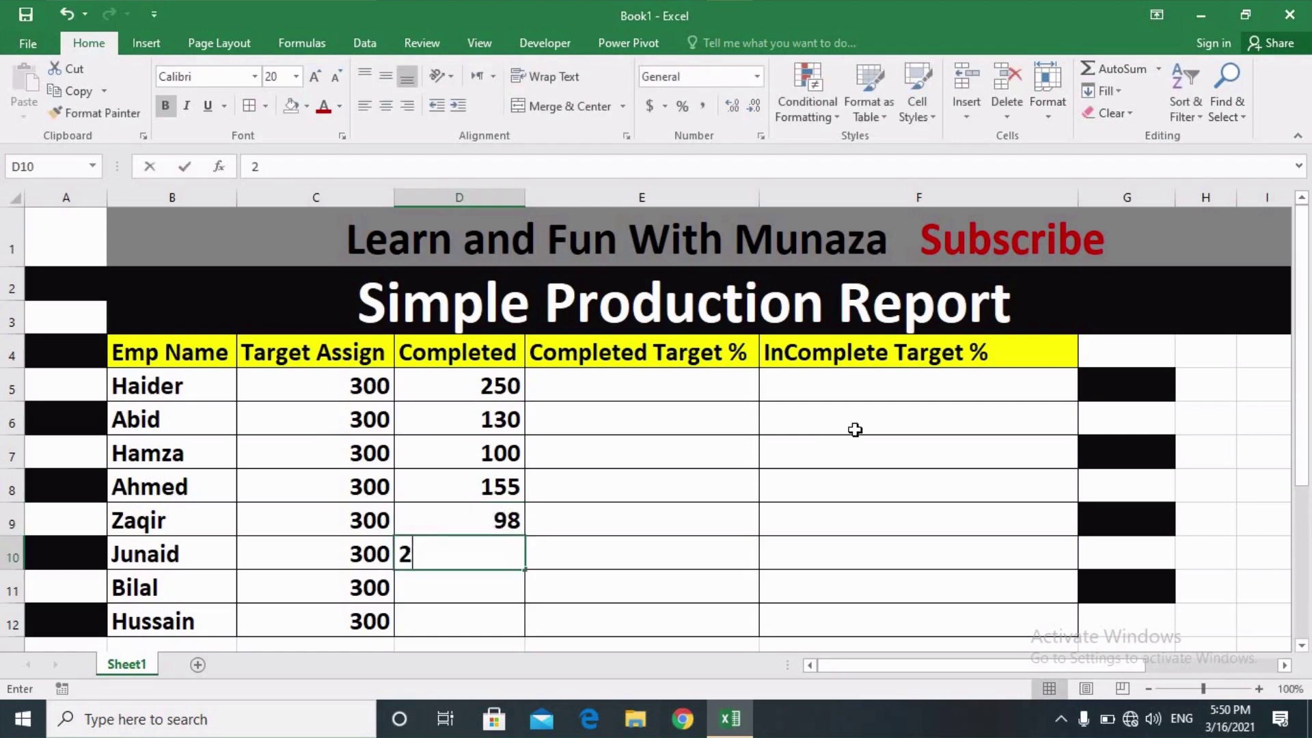
text(00)
key(Return)
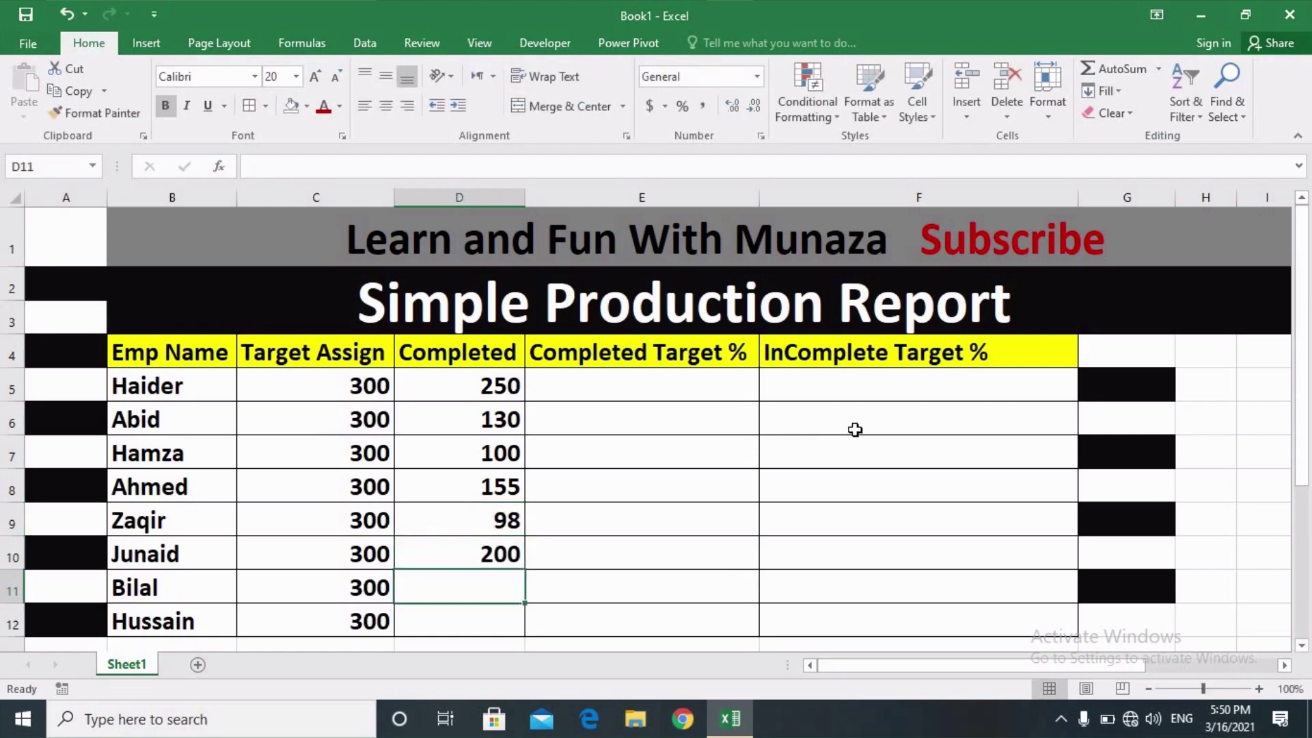
text(100)
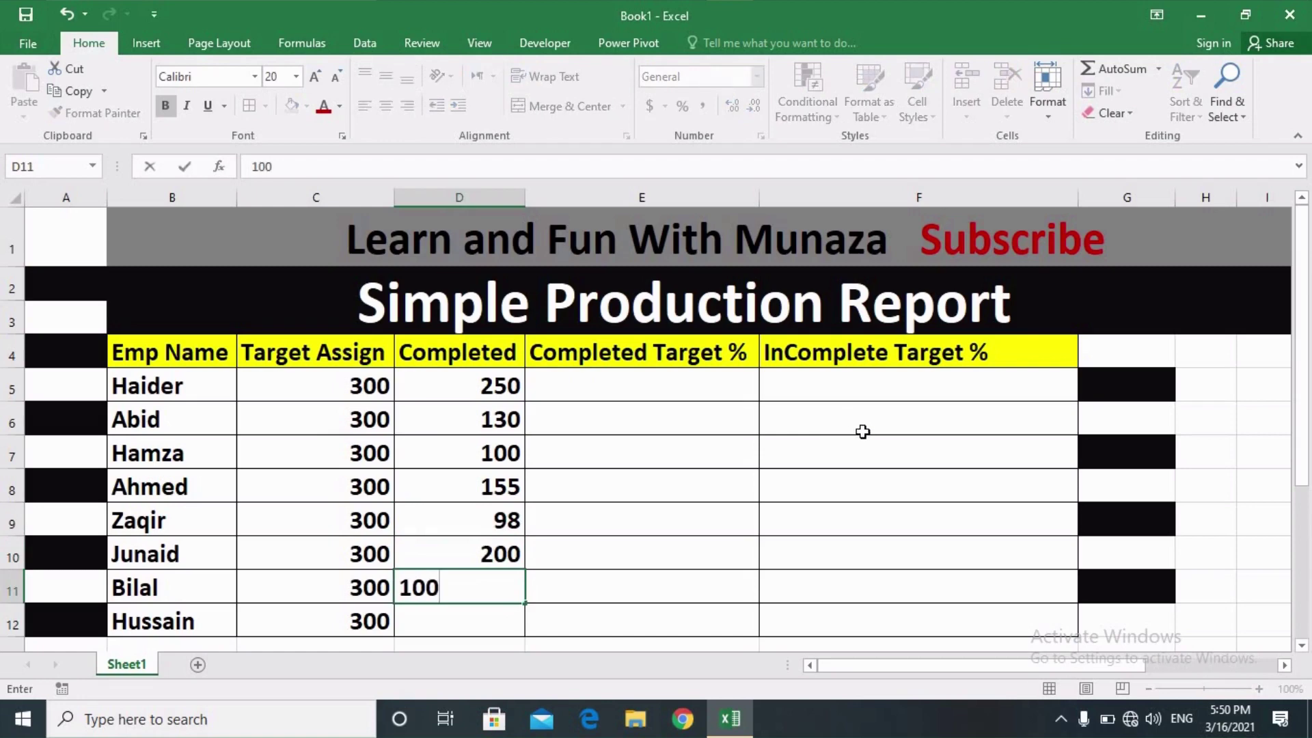
key(Return)
text(11)
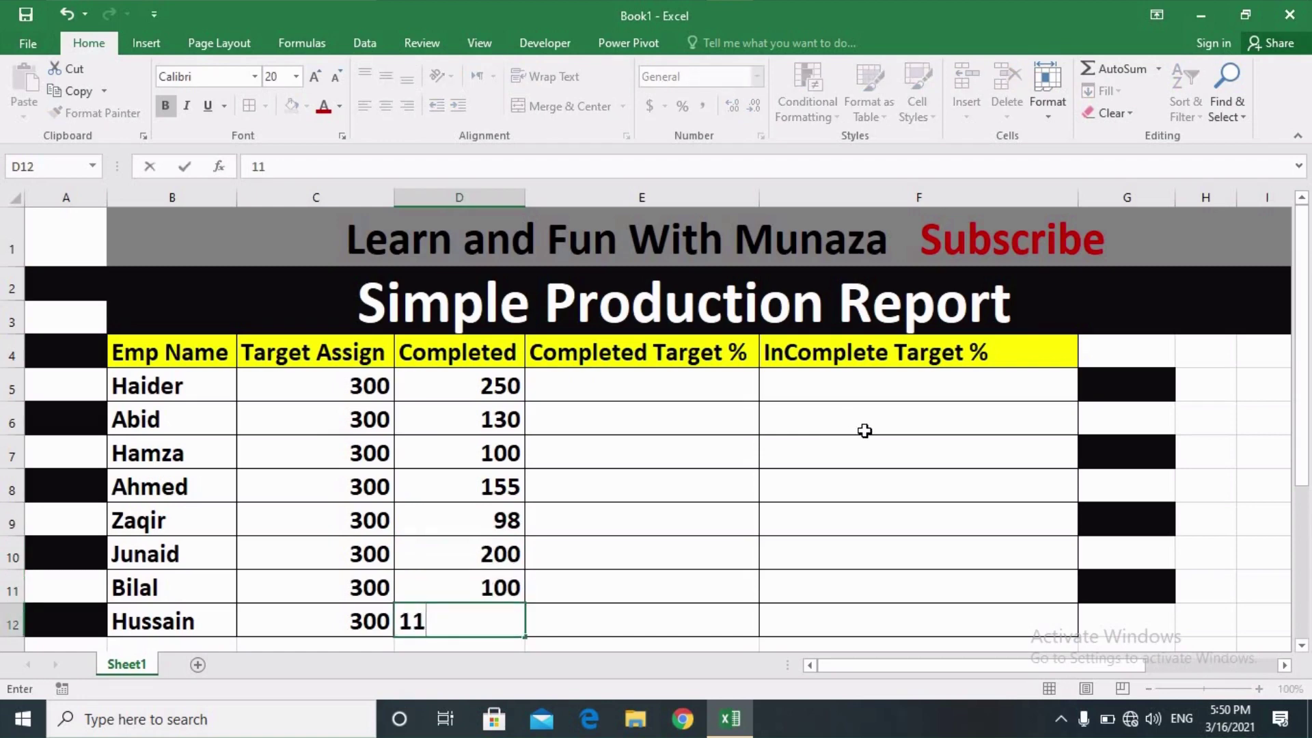
text(1)
click(772, 403)
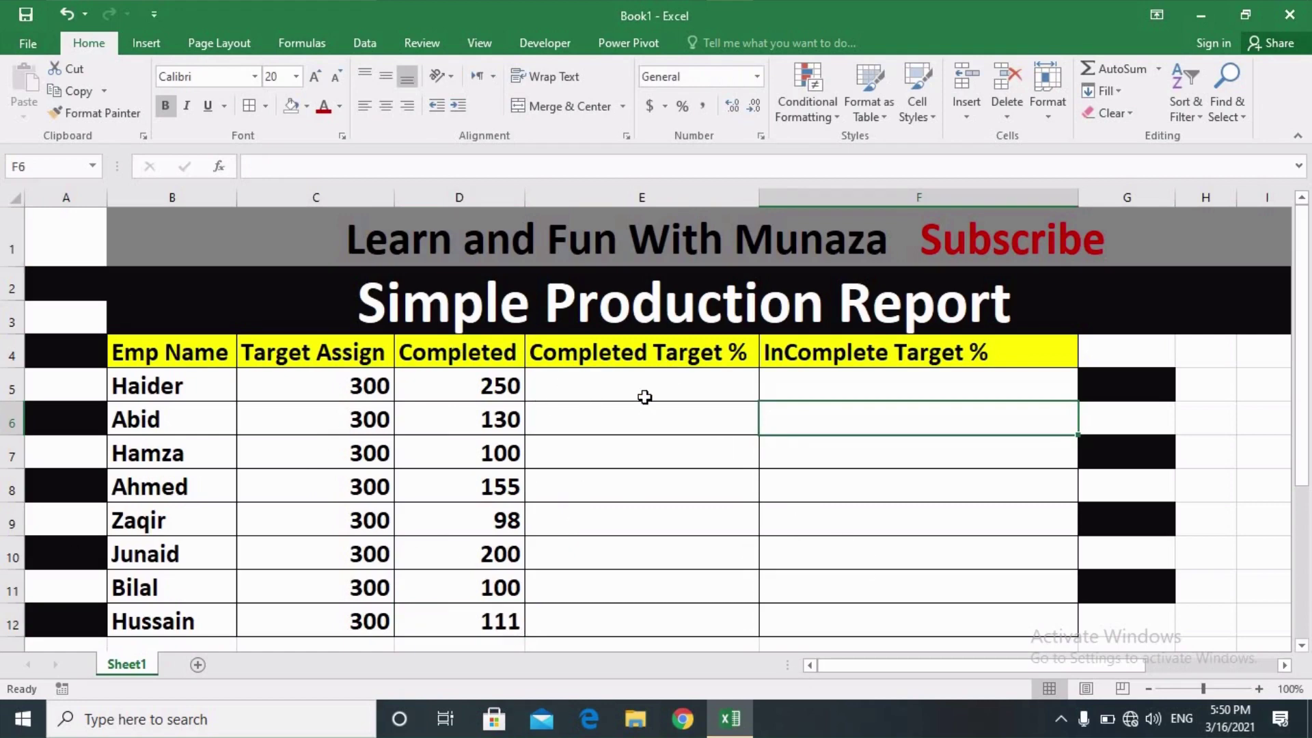
Enter the formula =D5/C5 in E5, giving Haider's completed percentage of 83%
click(682, 387)
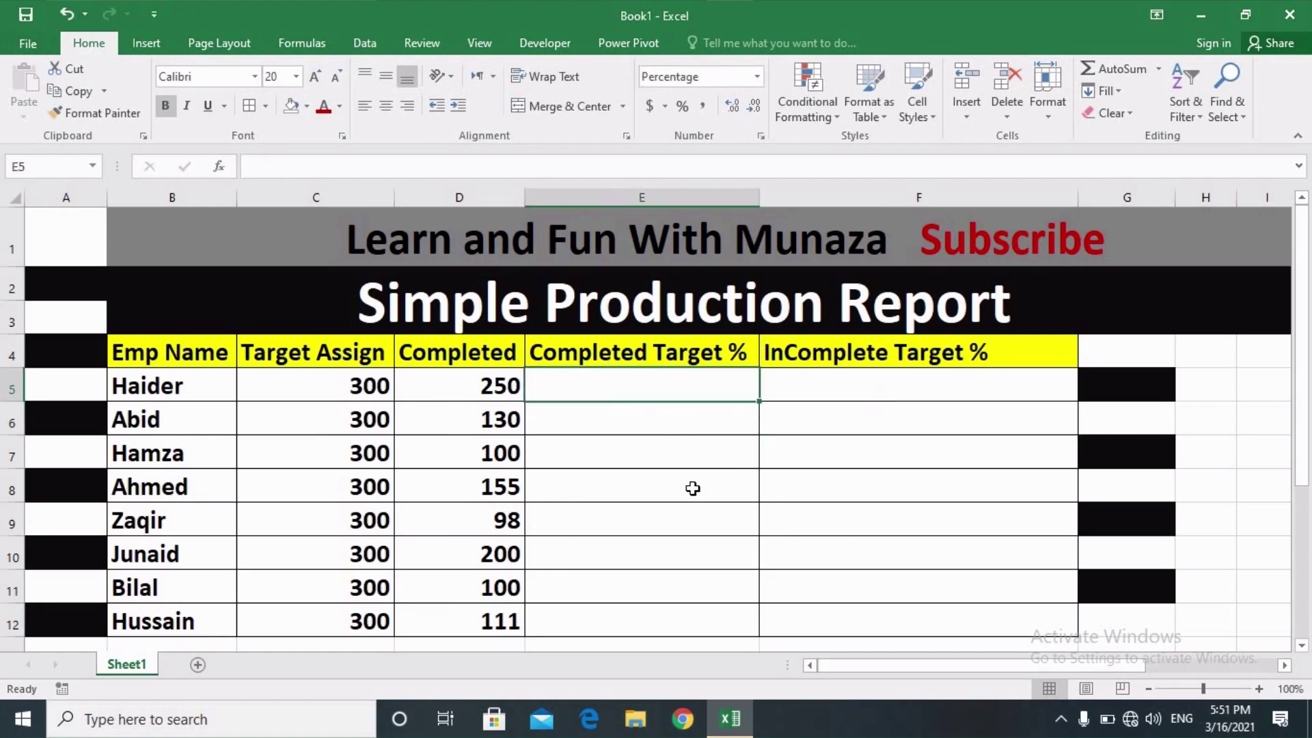
text(=)
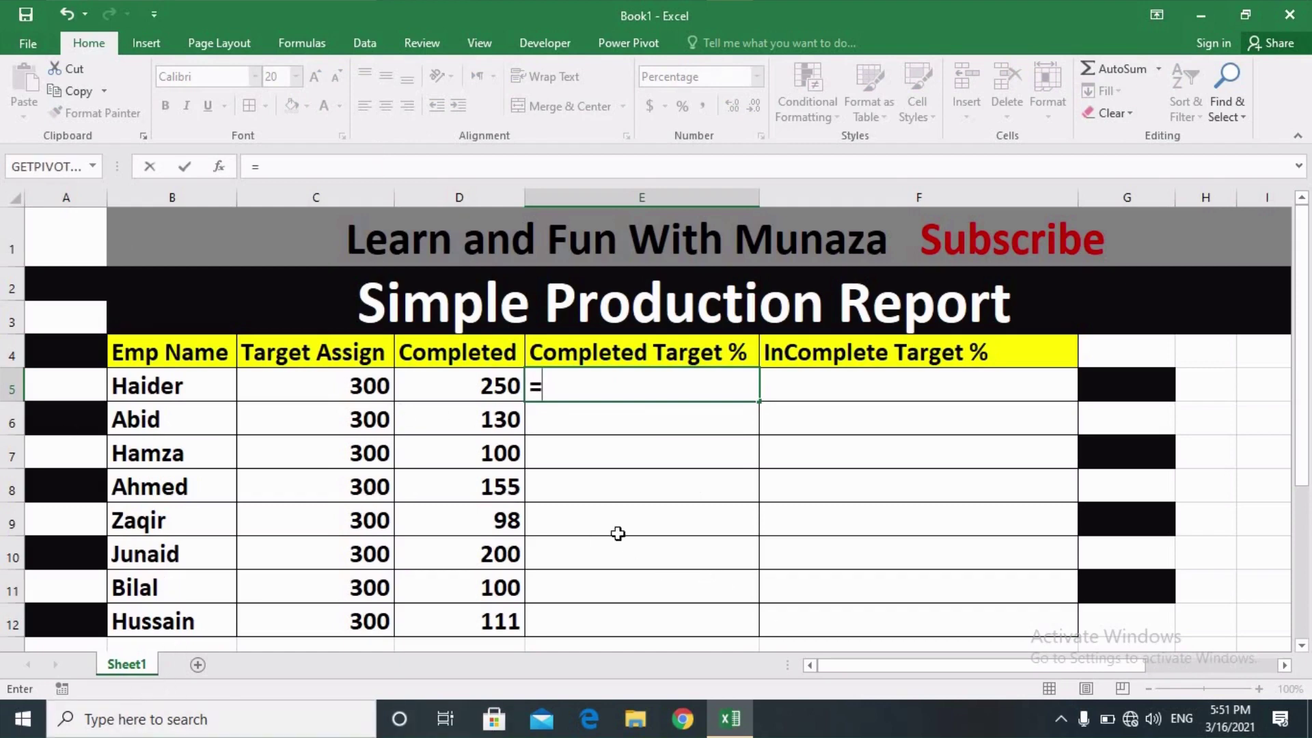
click(489, 389)
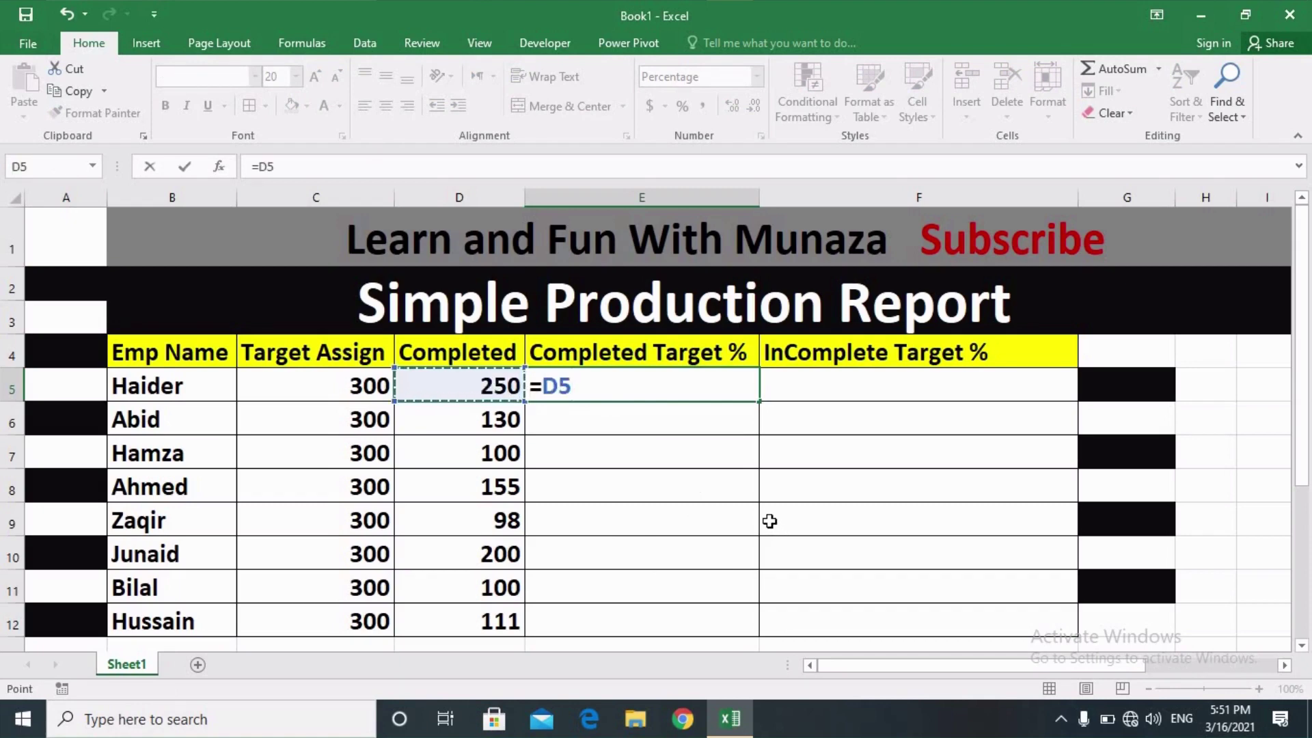
text(/)
click(369, 383)
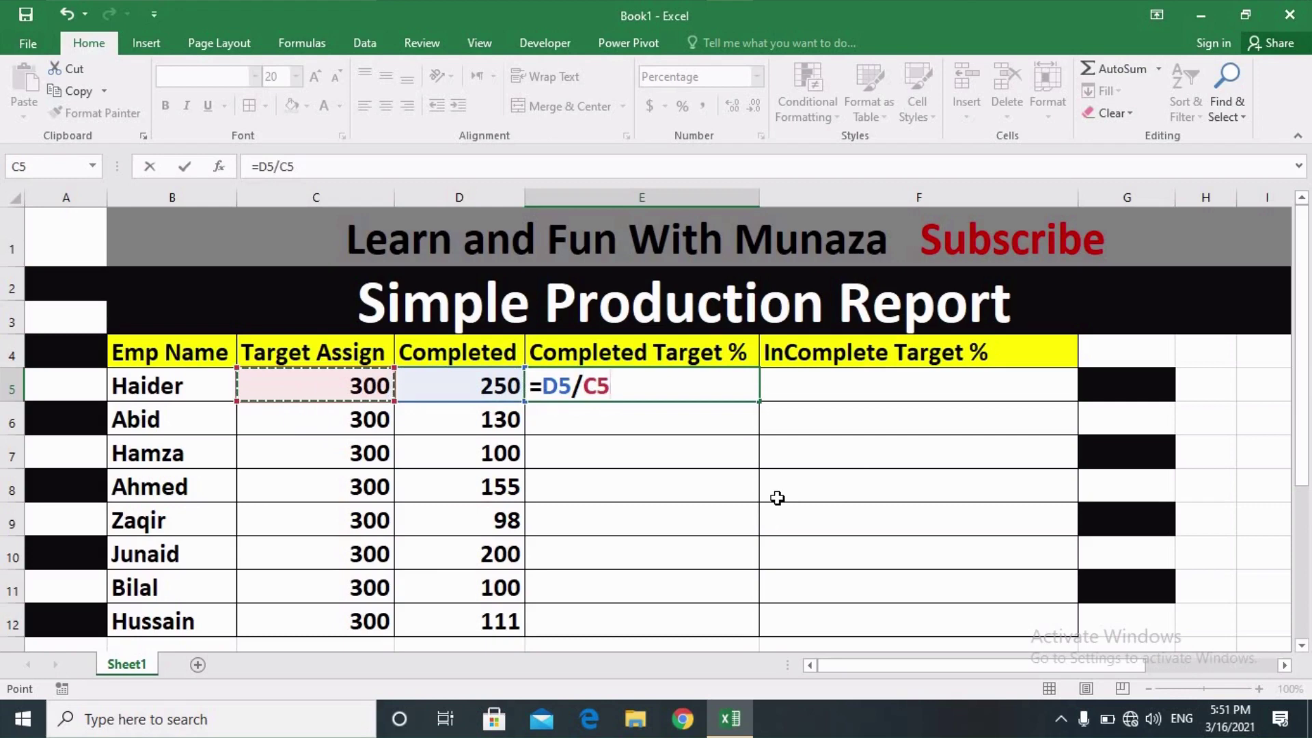
key(Return)
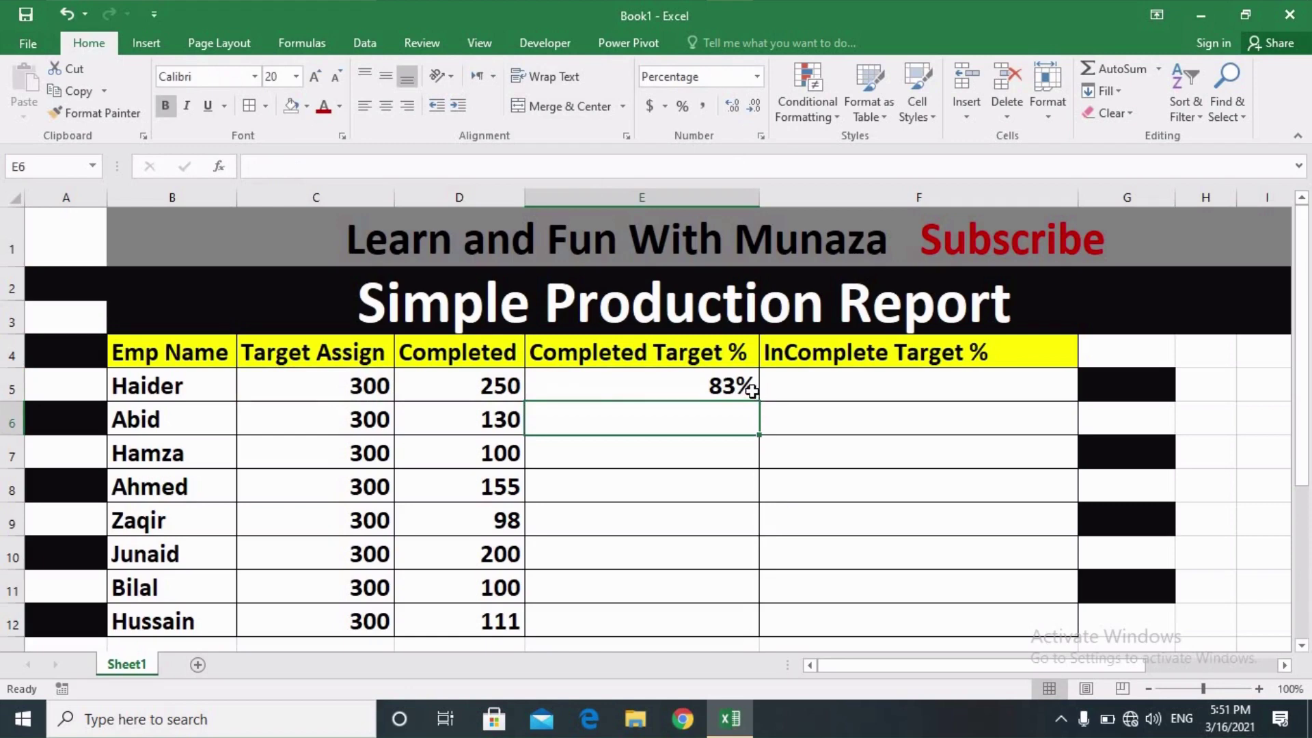
click(752, 390)
Copy the E5 completed-percentage formula down to E12 and check the copied results
double_click(758, 401)
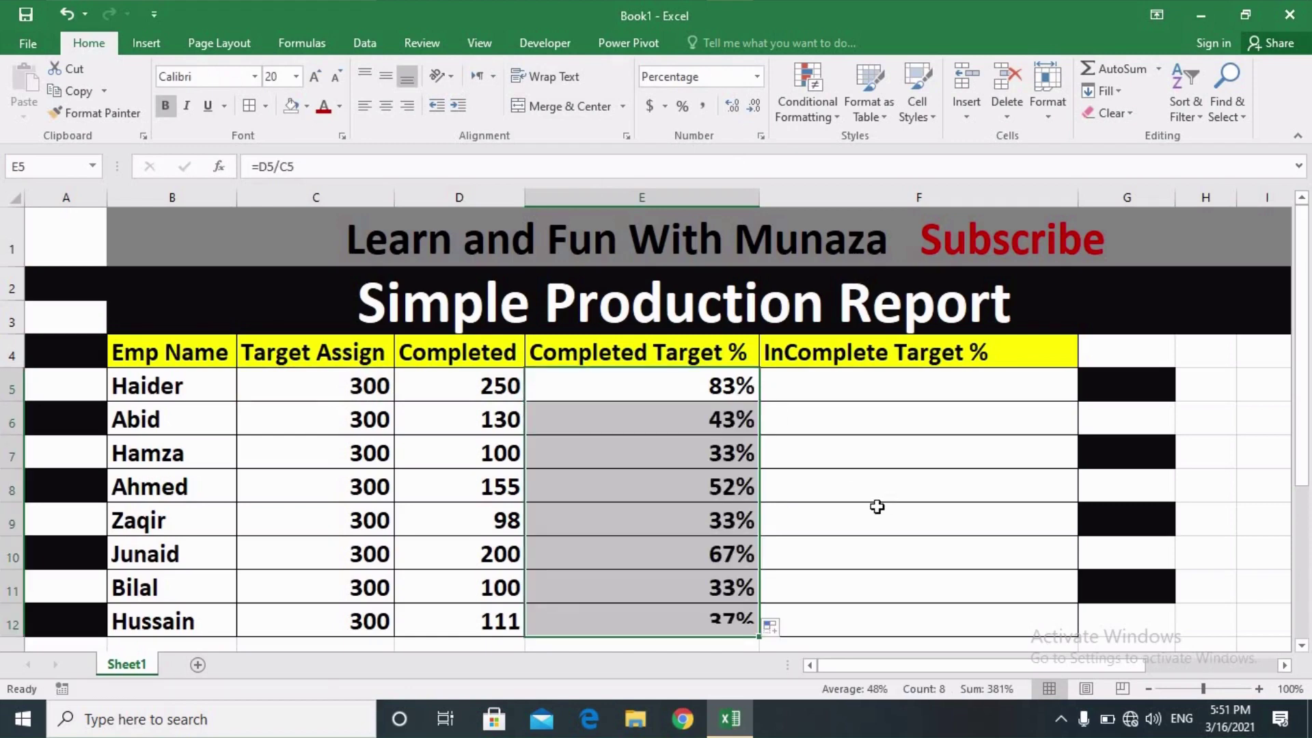
click(824, 533)
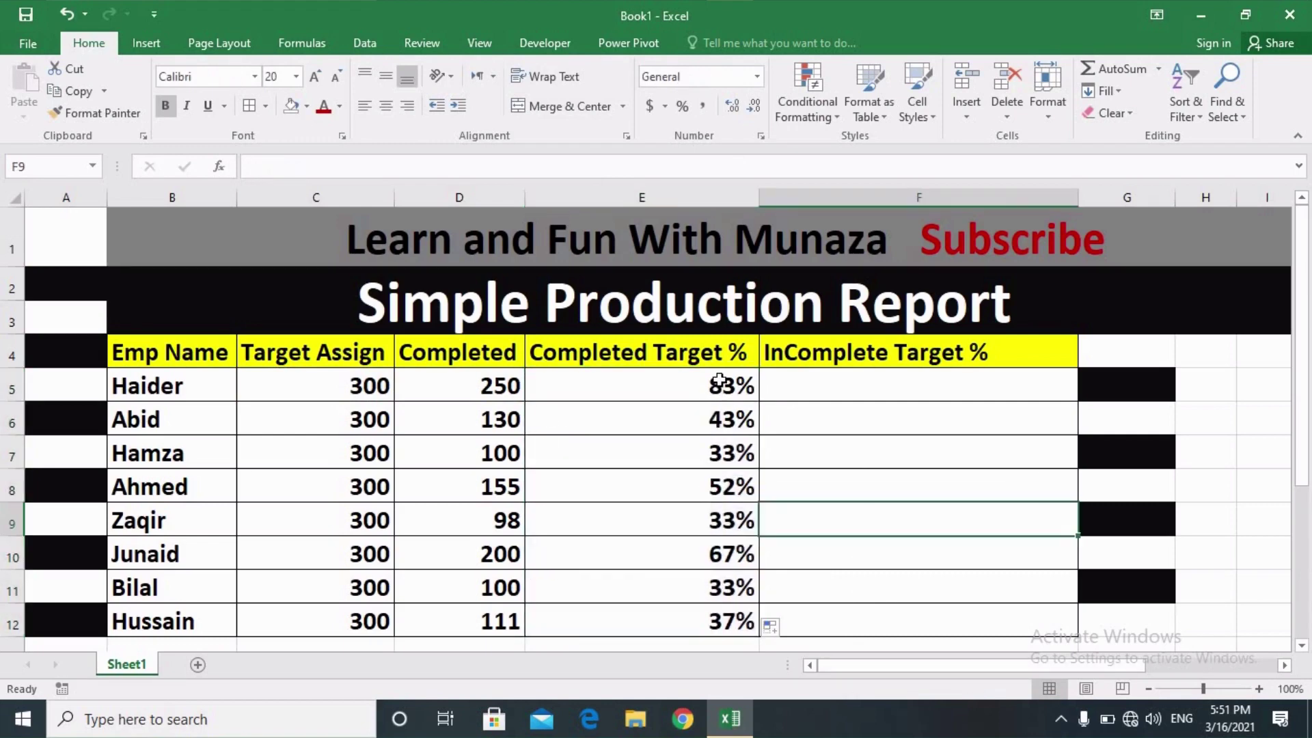
drag(719, 381, 724, 618)
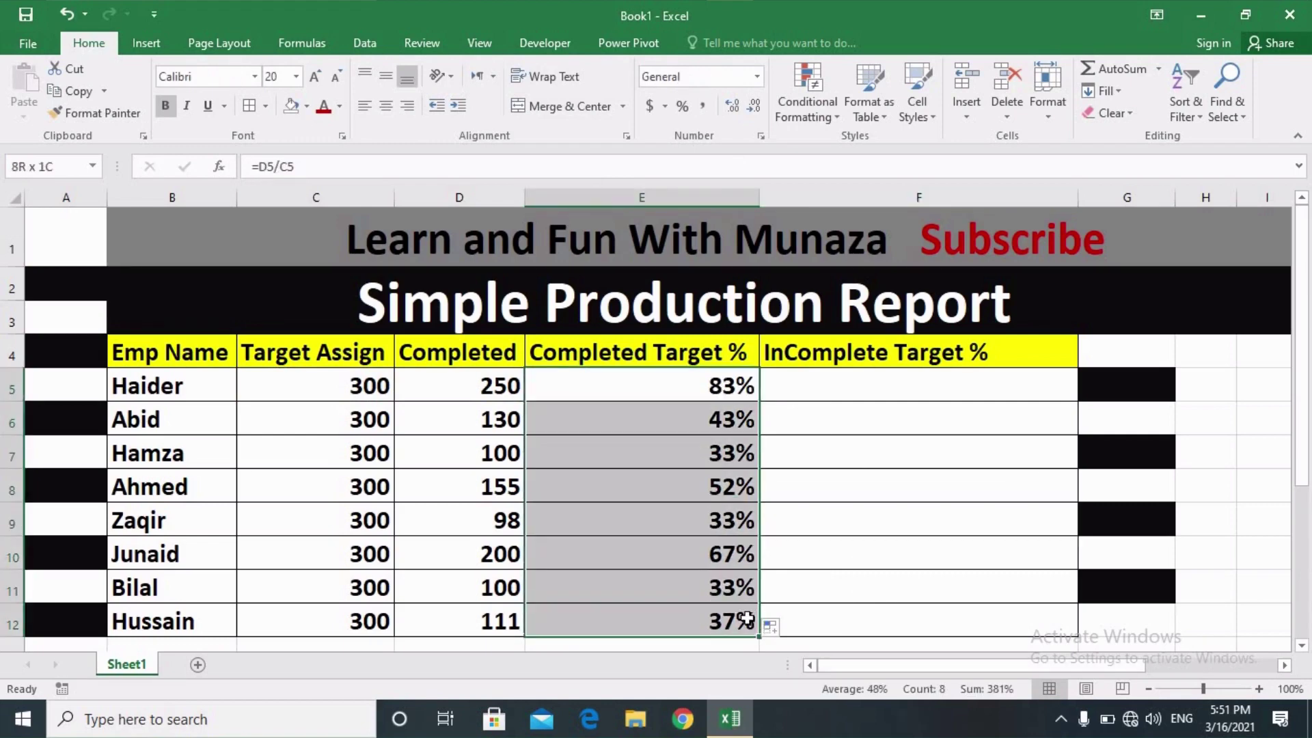
click(724, 618)
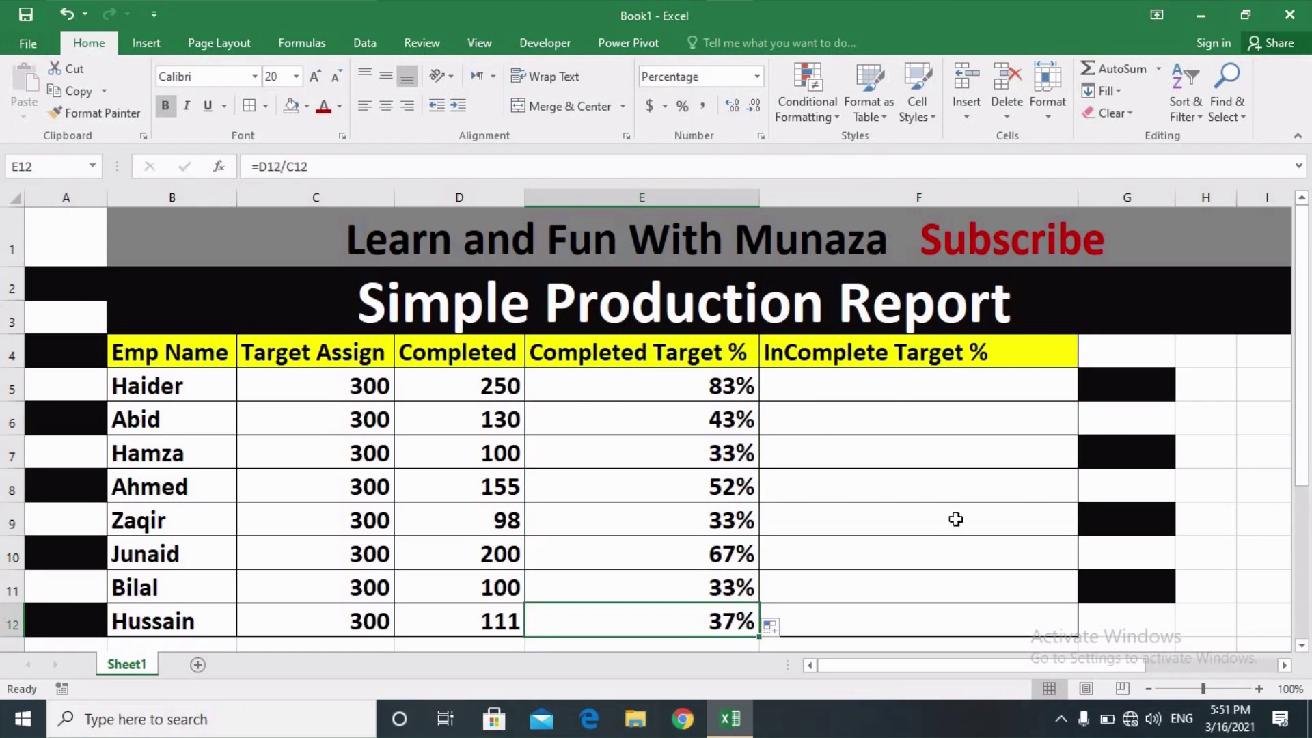
click(885, 395)
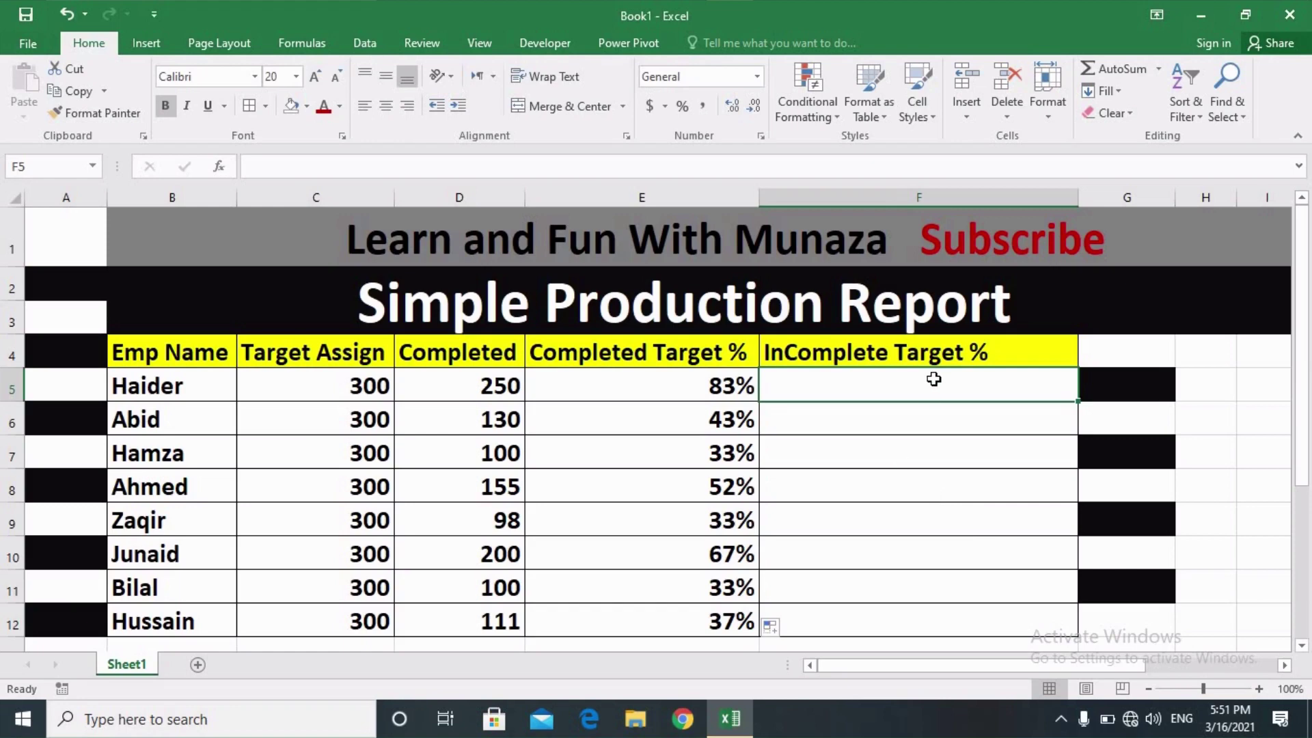
Enter =100%-E5 in F5, giving Haider's incomplete percentage of 16.67%
text(=)
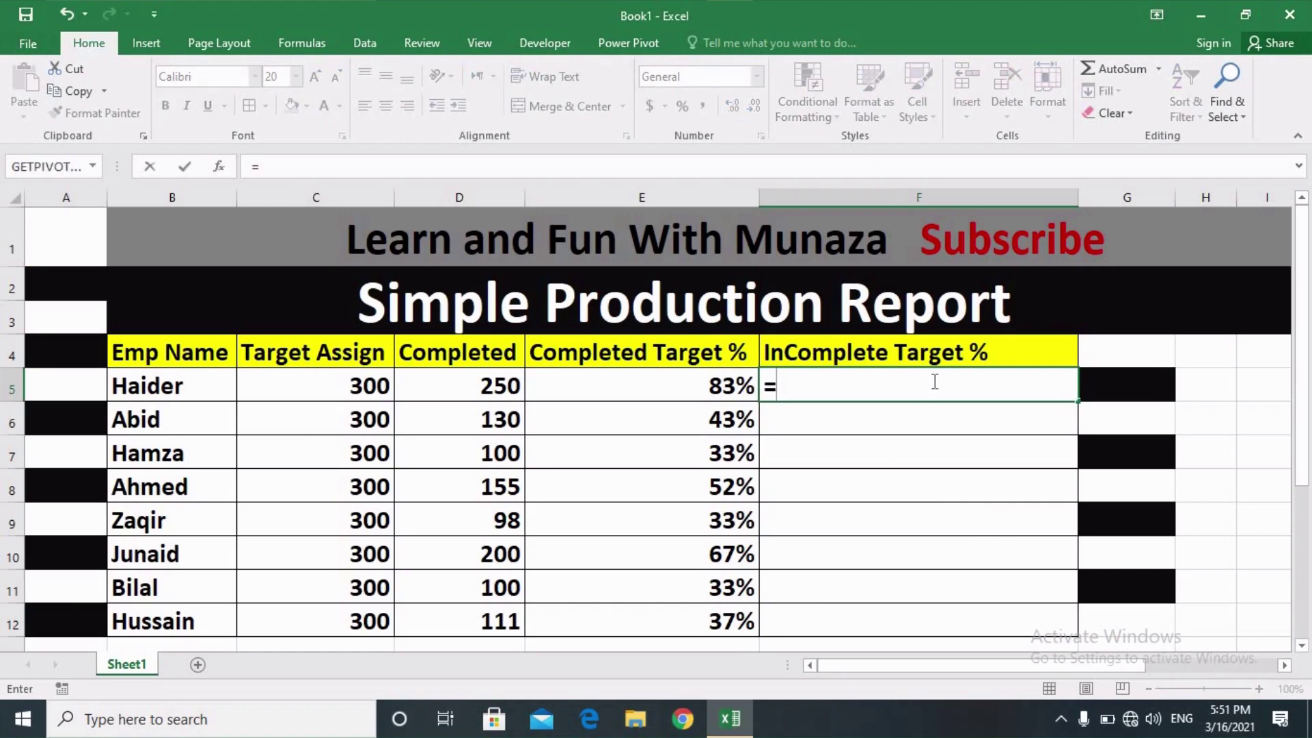
text(10)
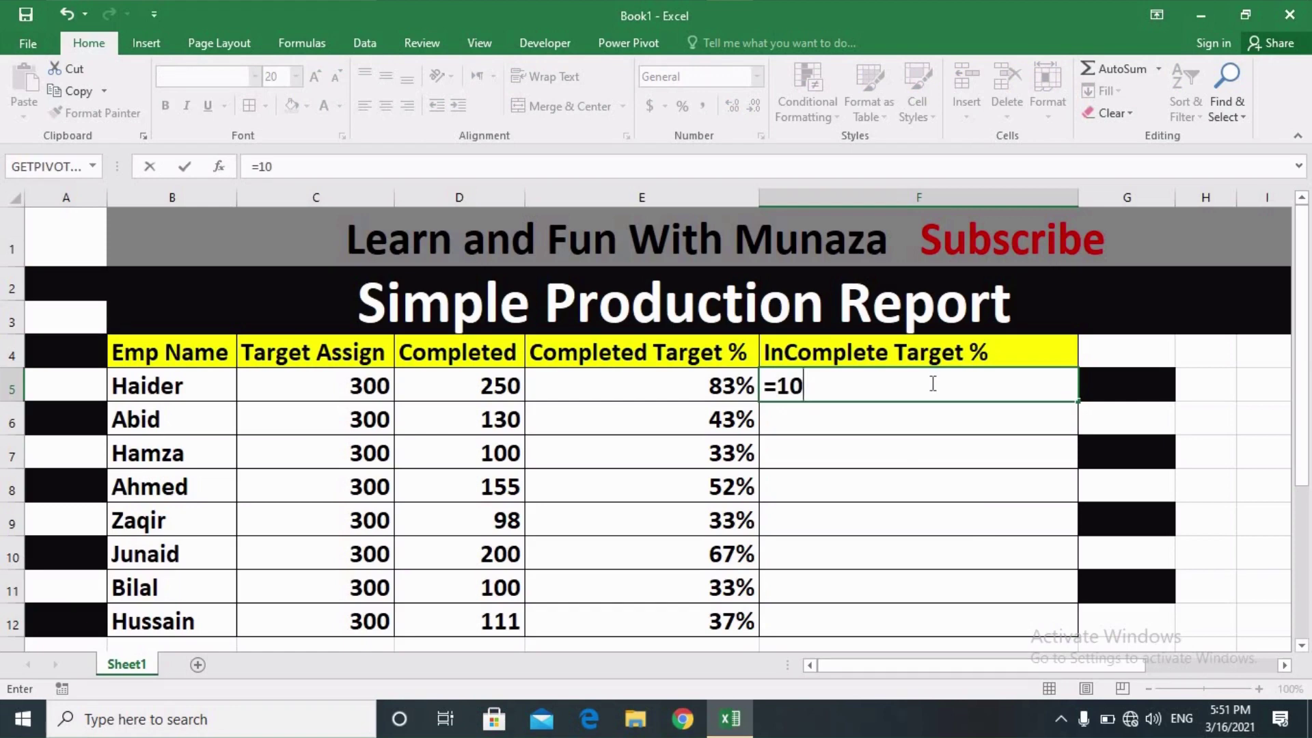
text(0%-)
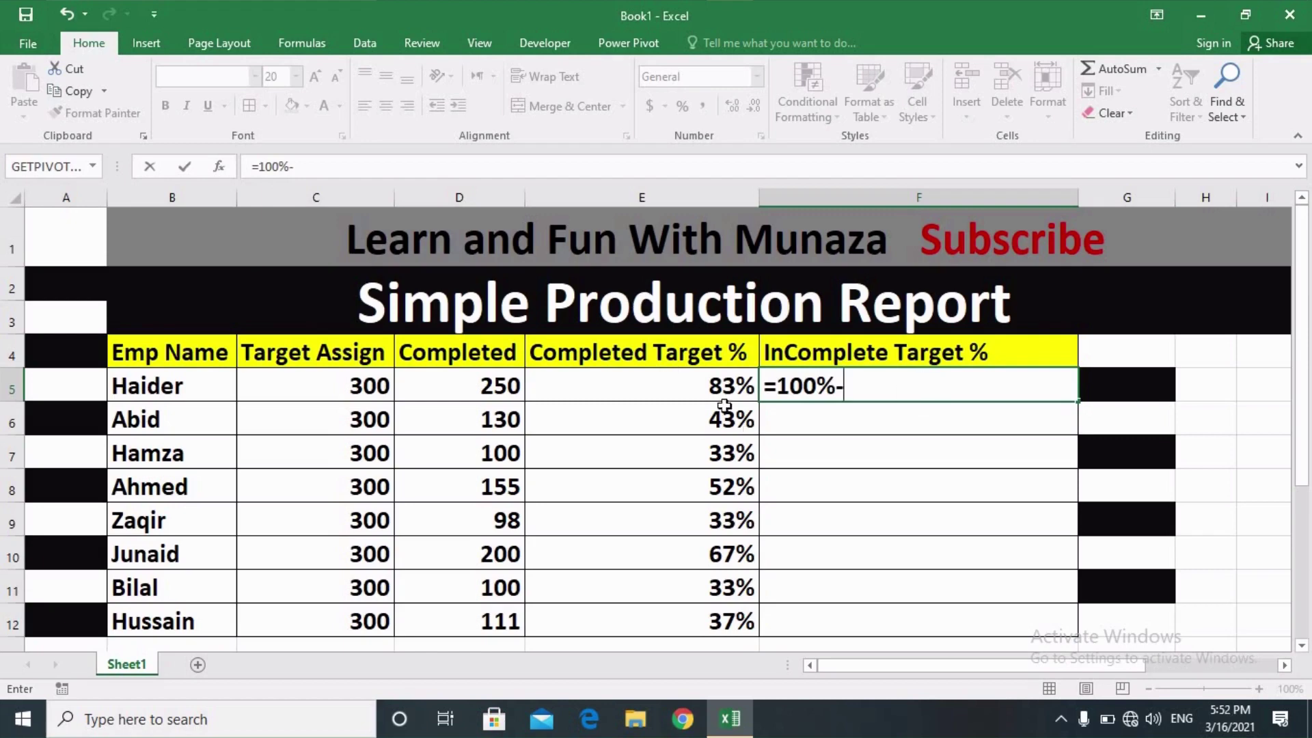
click(711, 388)
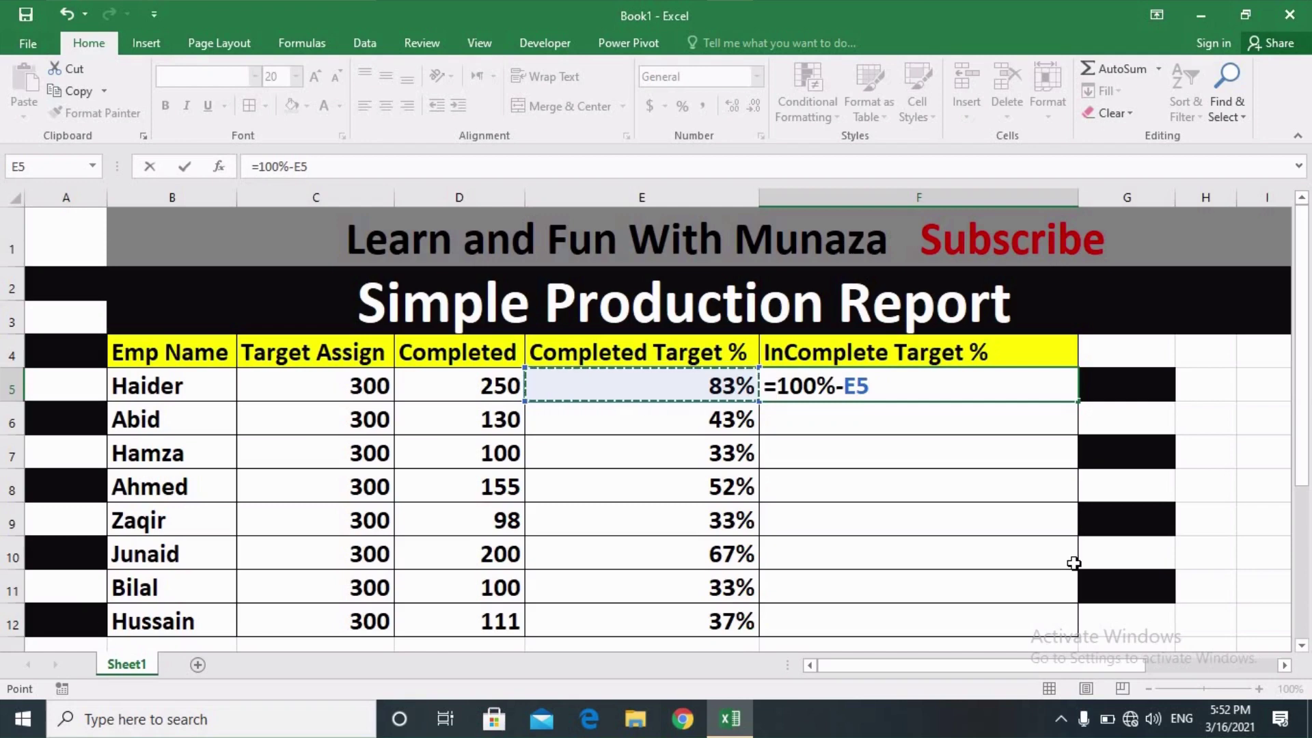
key(Return)
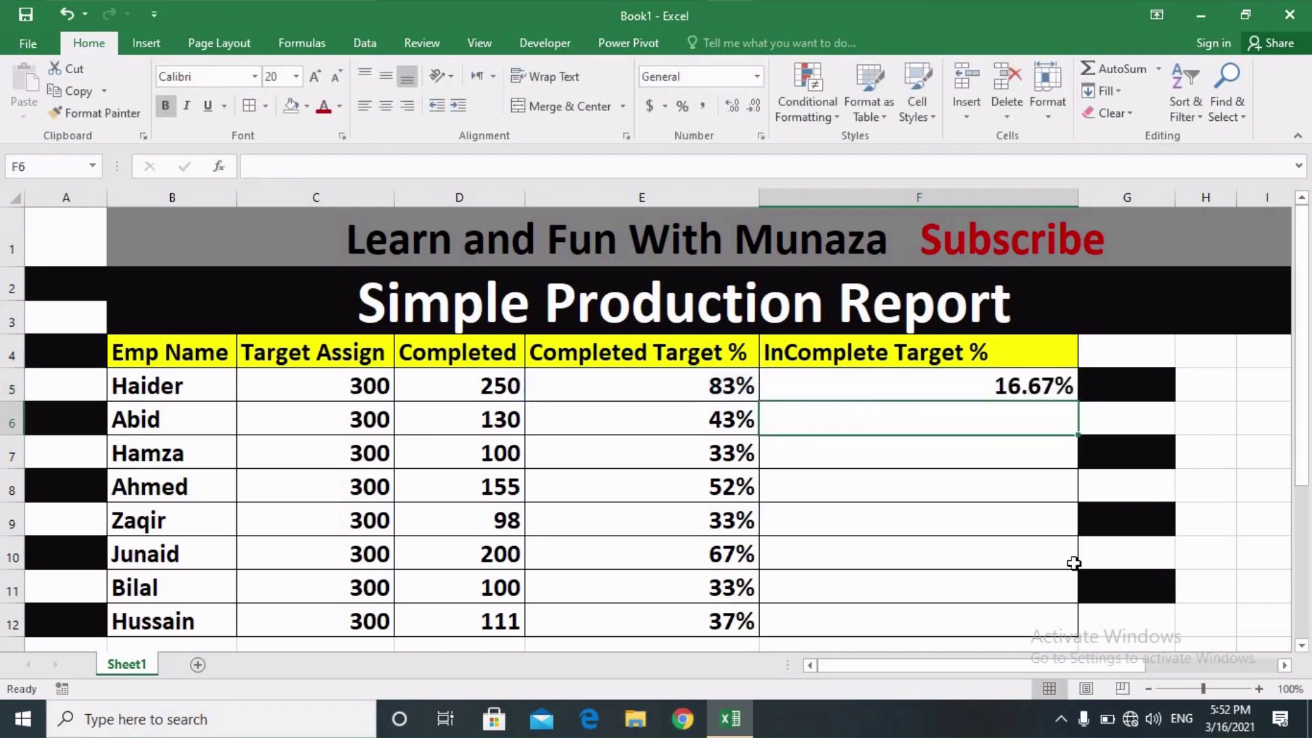
click(1047, 384)
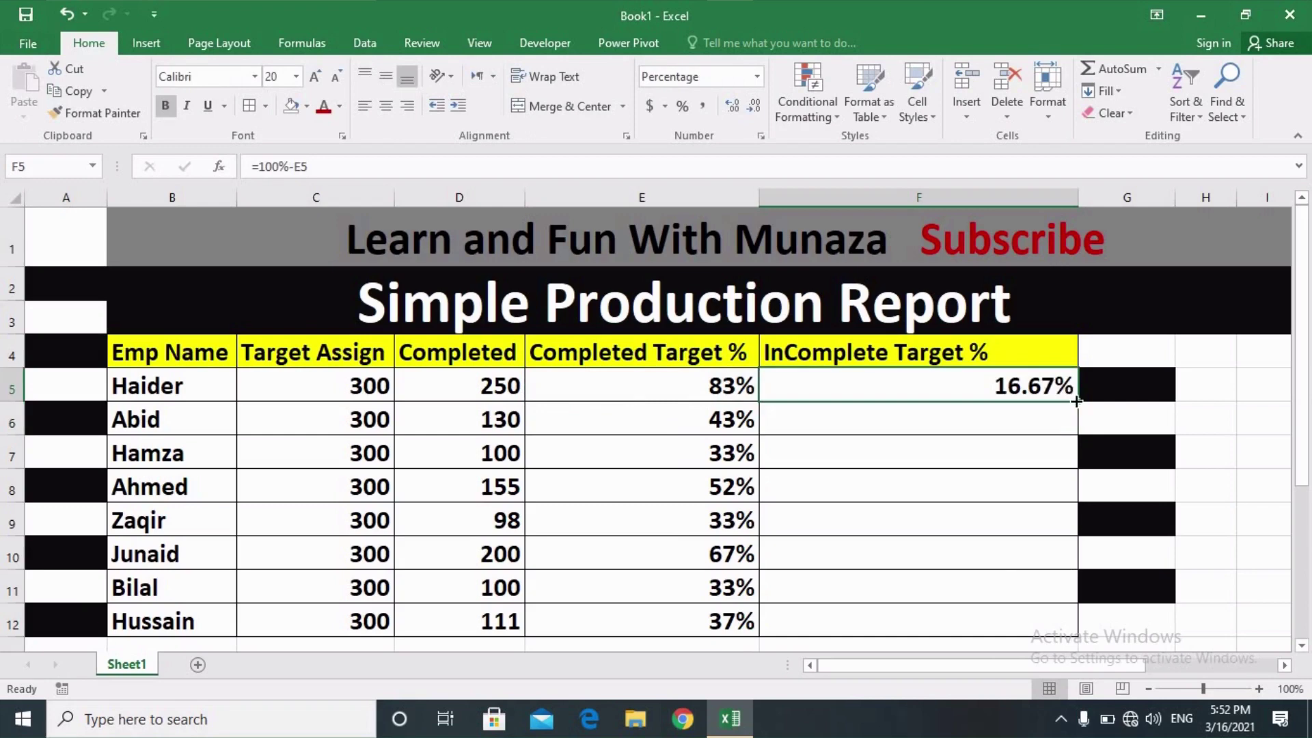
Copy the F5 formula down to F12 and format the column as percents with 0 decimal places
double_click(1076, 402)
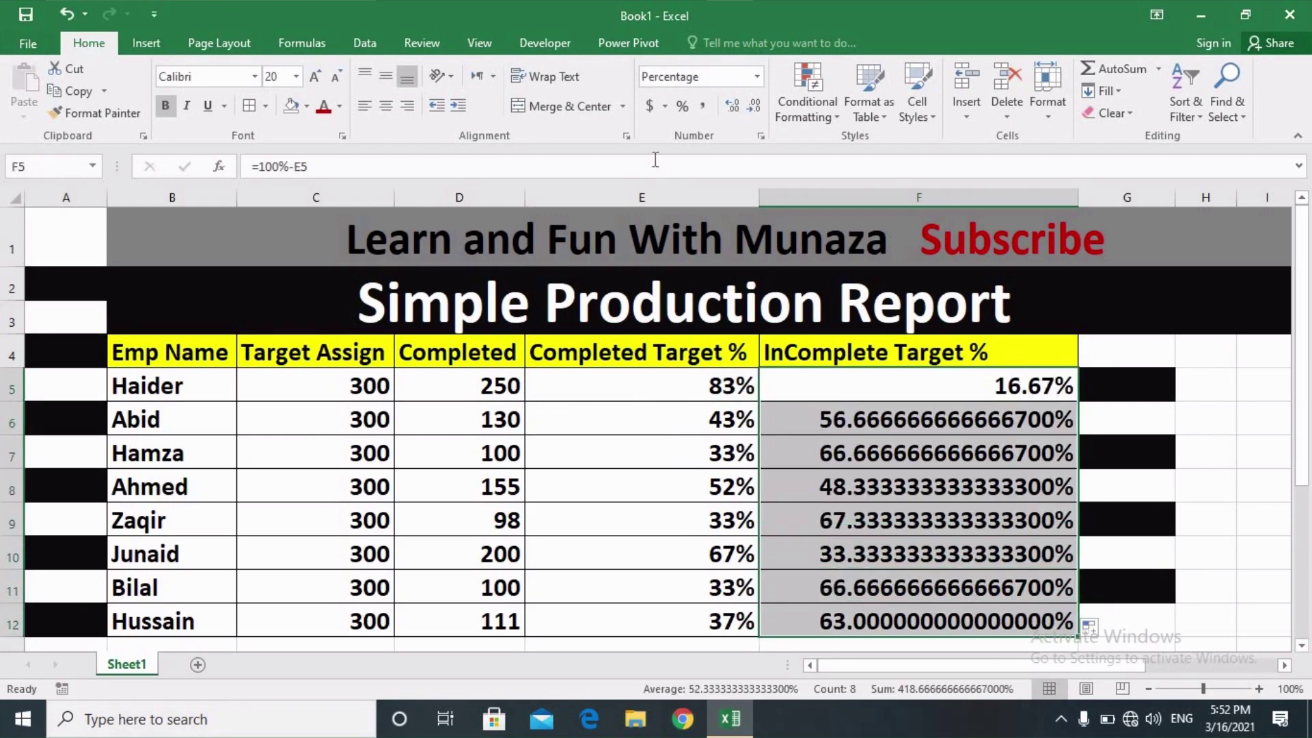
click(679, 113)
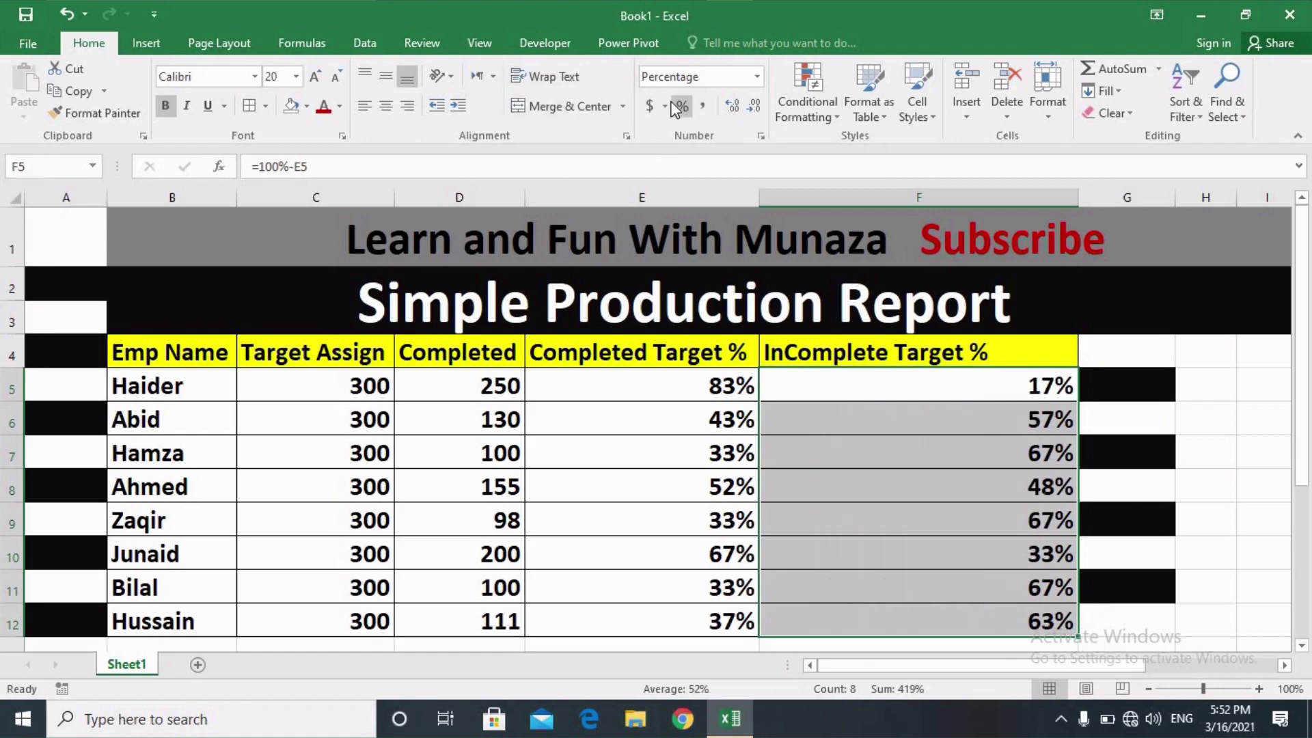
click(760, 137)
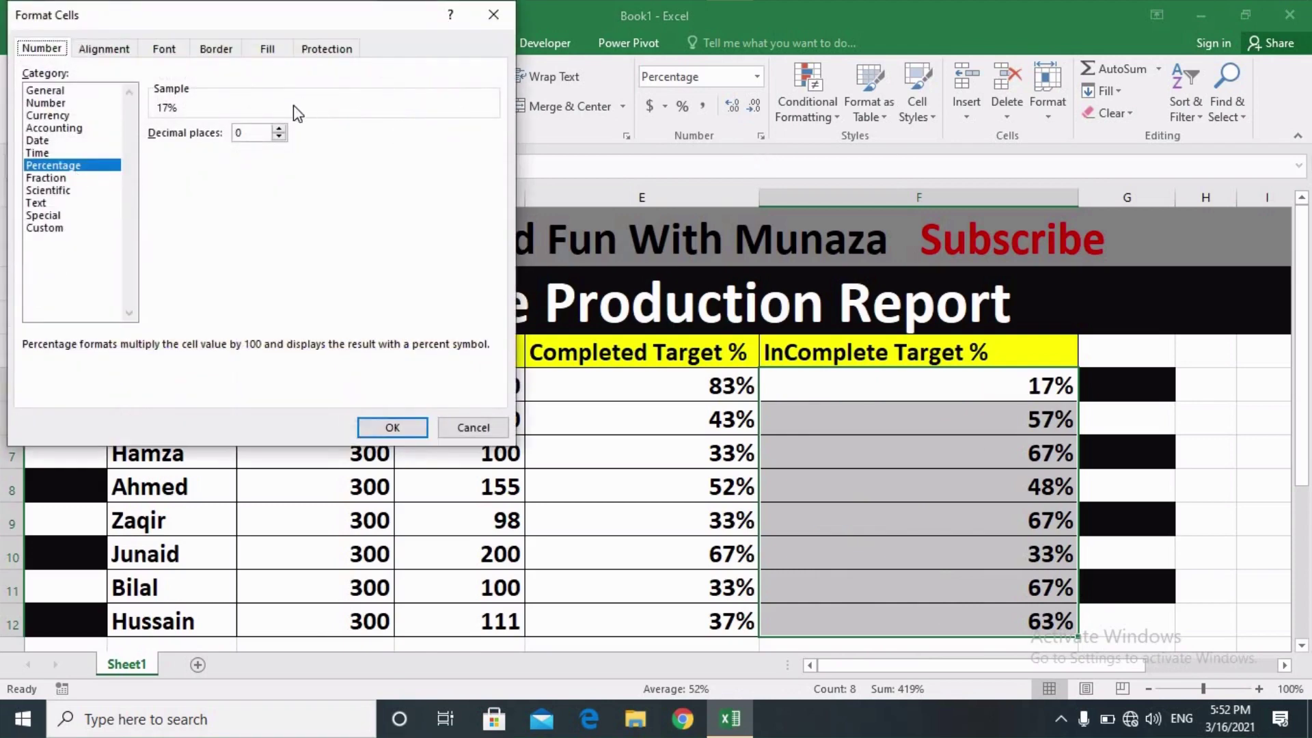
click(268, 132)
click(506, 23)
click(1214, 484)
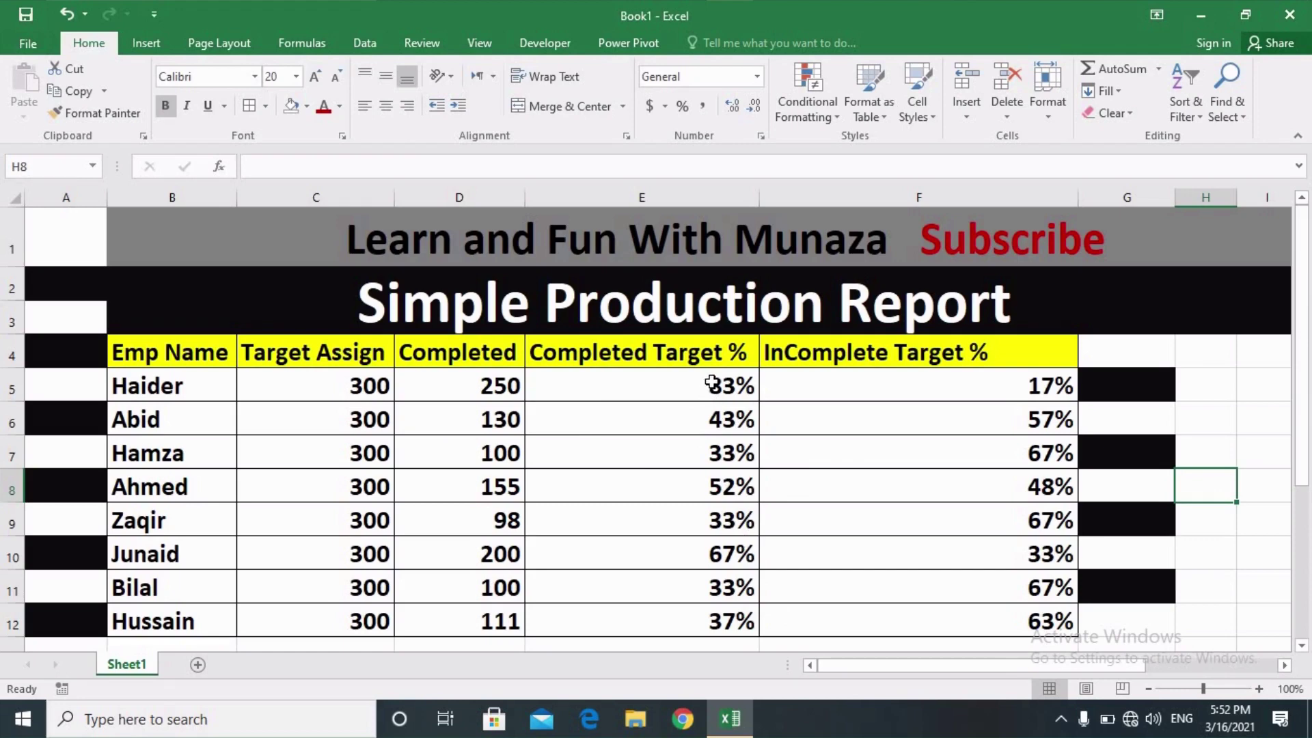
Start a new formula-based conditional formatting rule on E5 using =$E5<50%
click(711, 384)
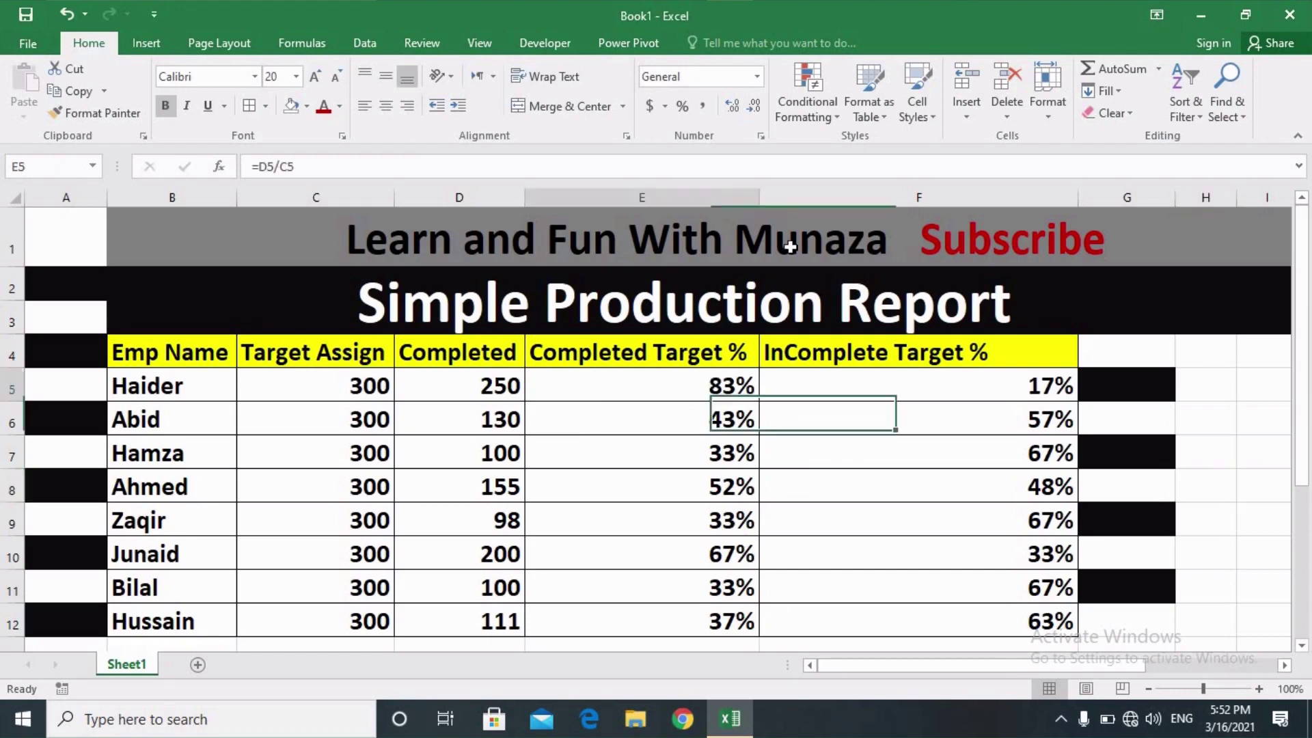
click(817, 123)
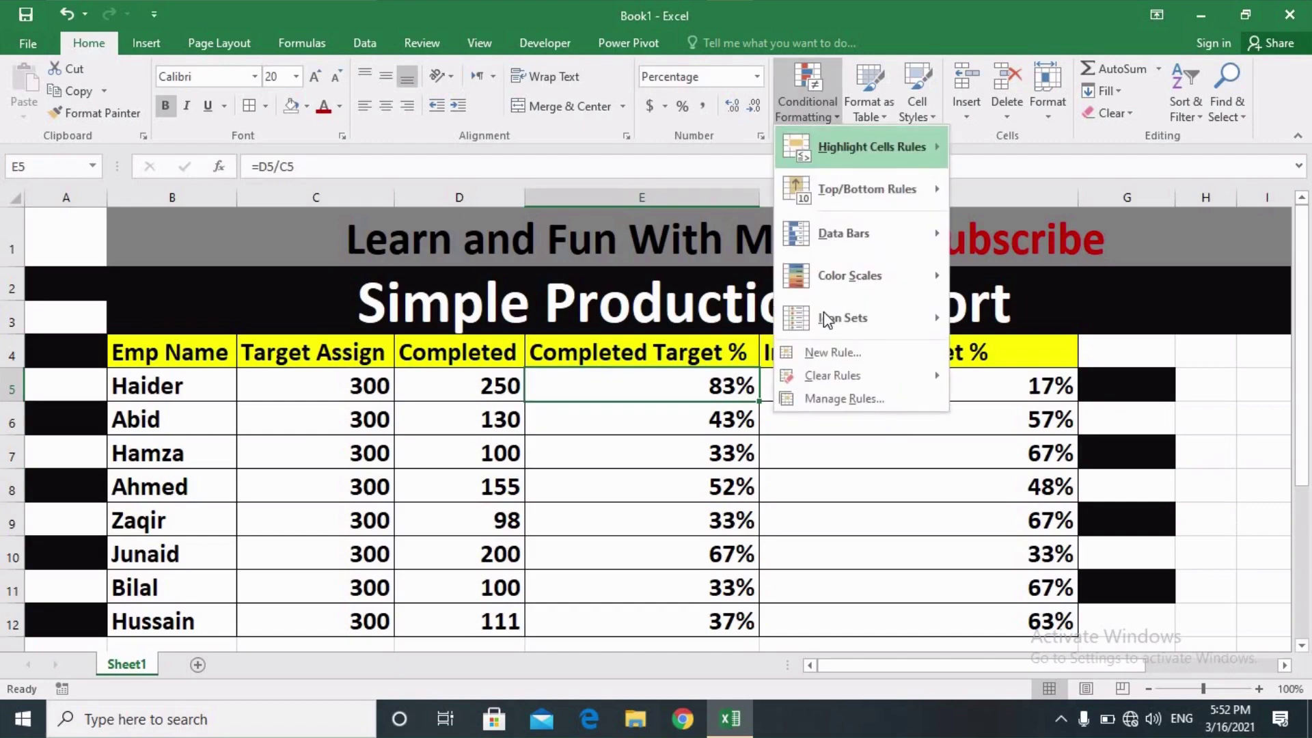
click(824, 354)
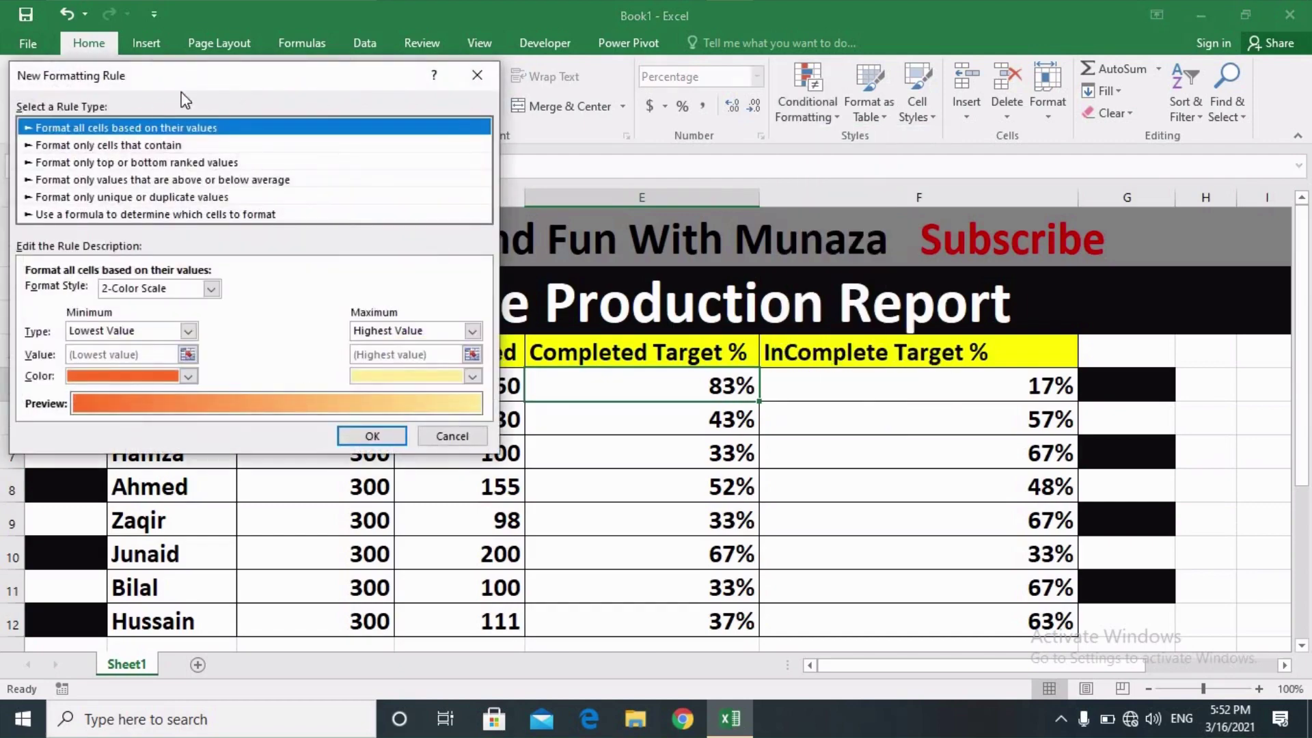
drag(194, 96, 638, 151)
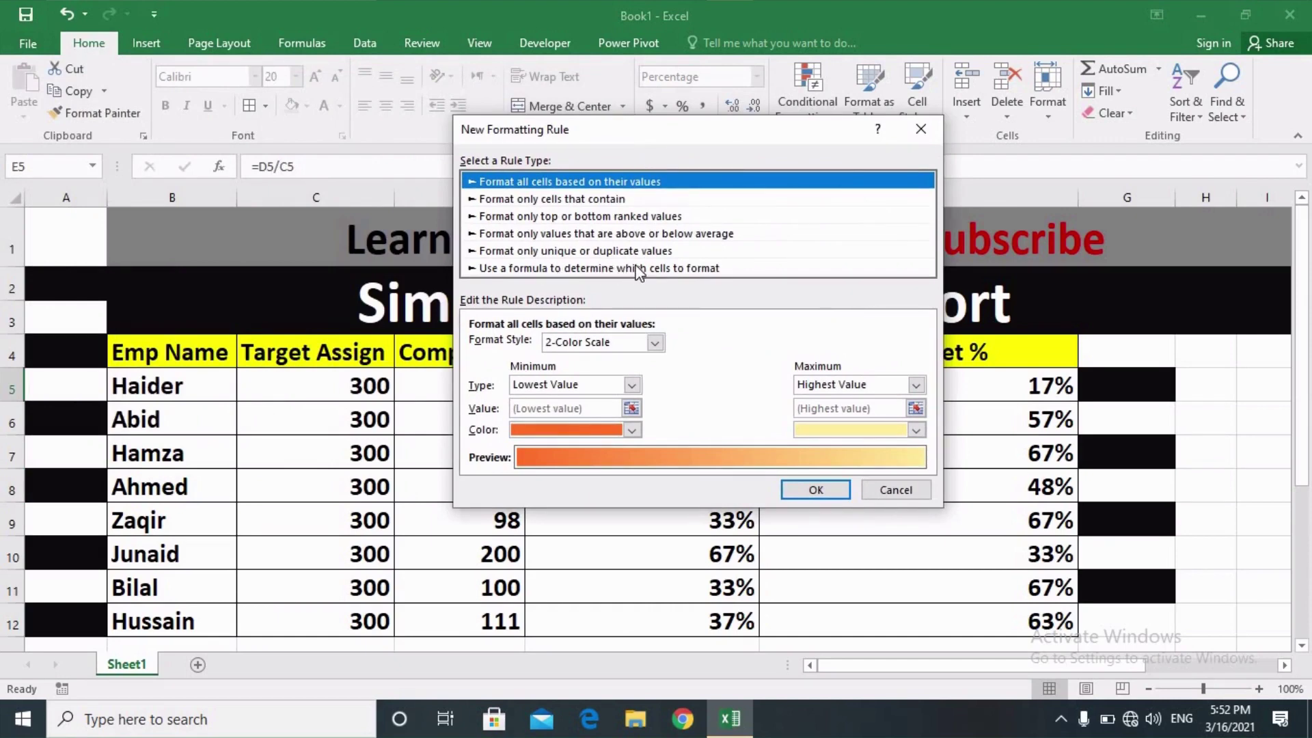
click(694, 269)
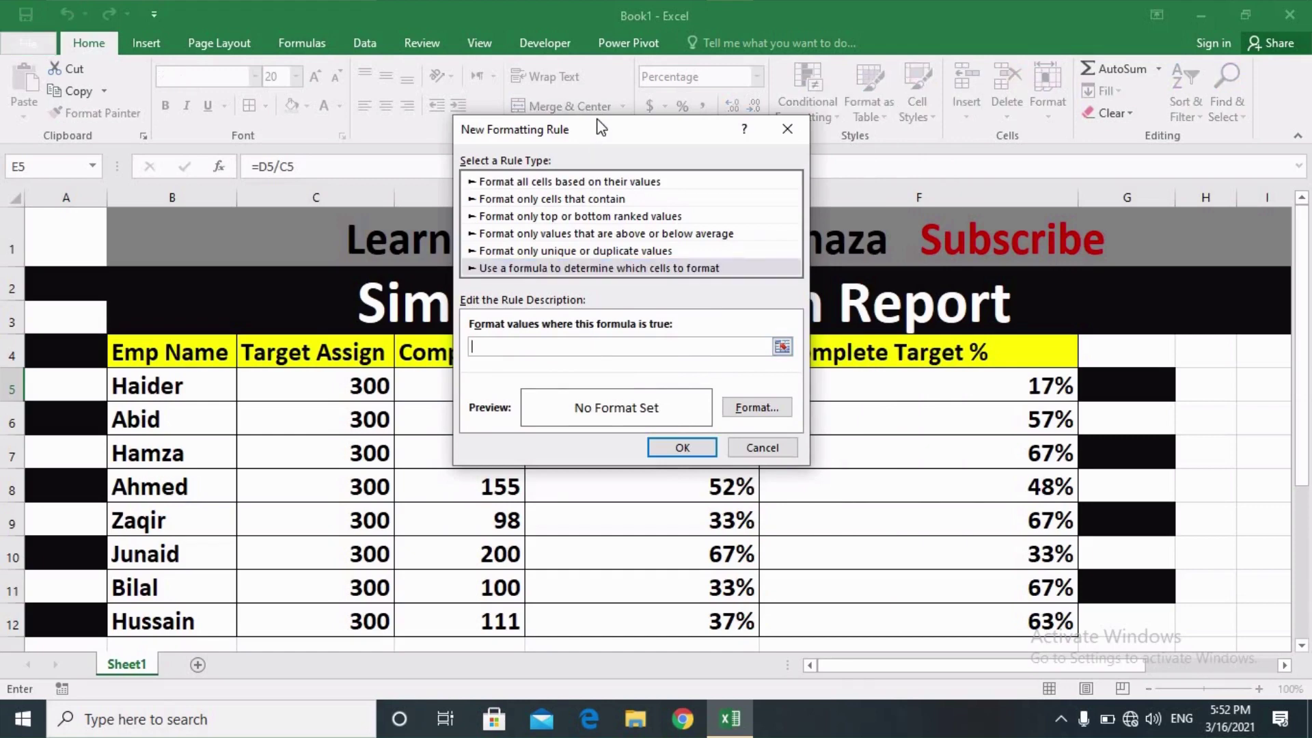
drag(588, 131, 401, 141)
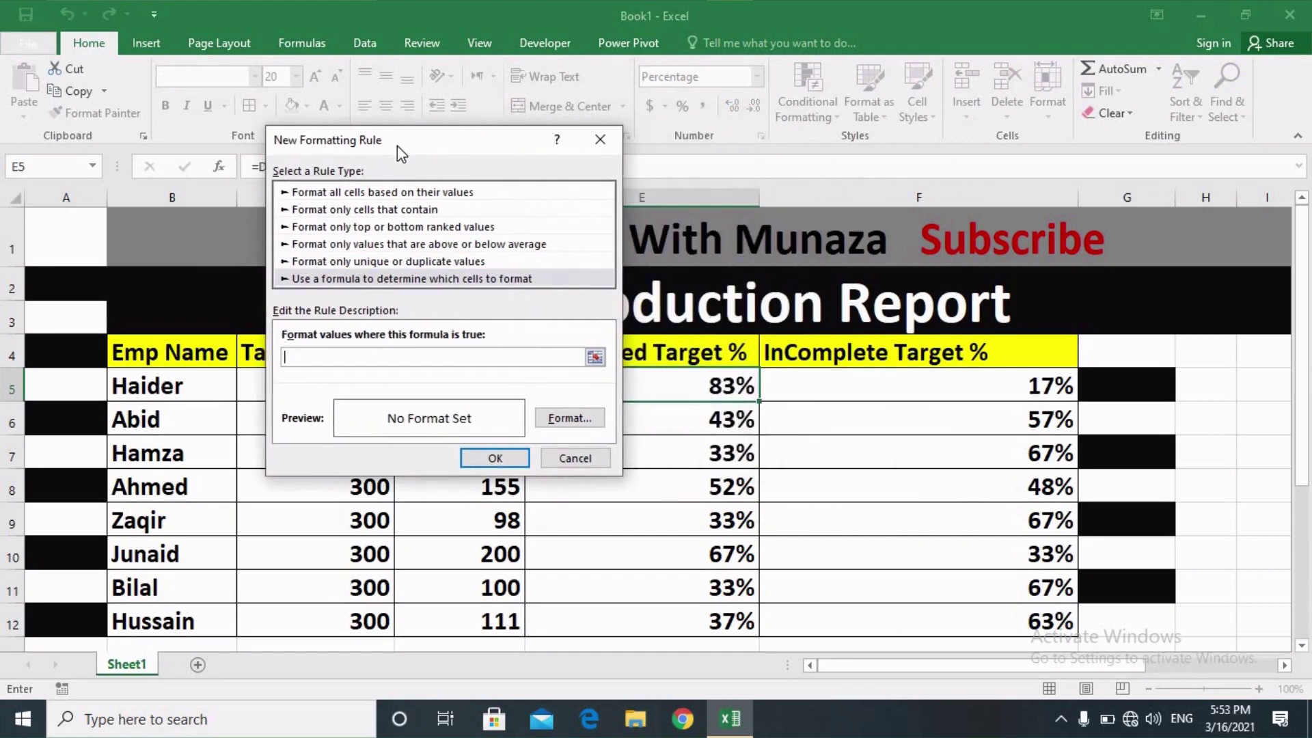
click(698, 388)
click(312, 358)
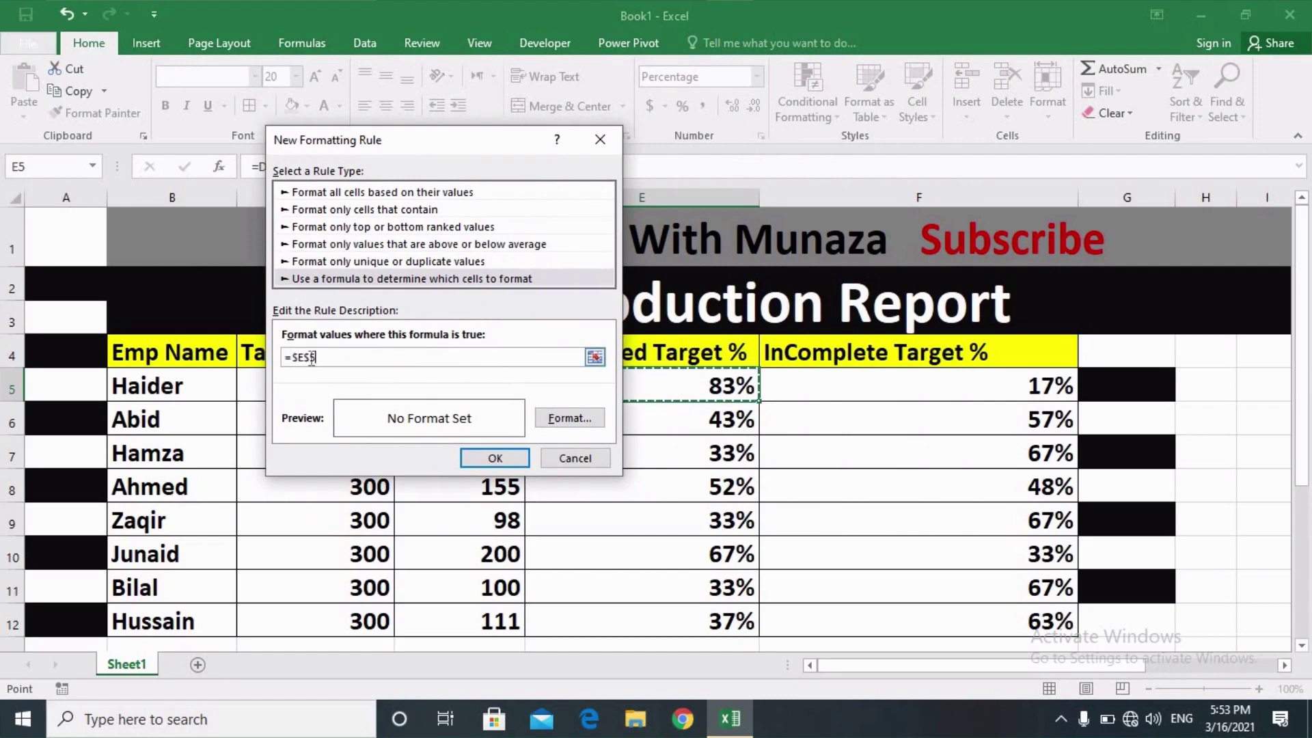
key(BackSpace)
text(%)
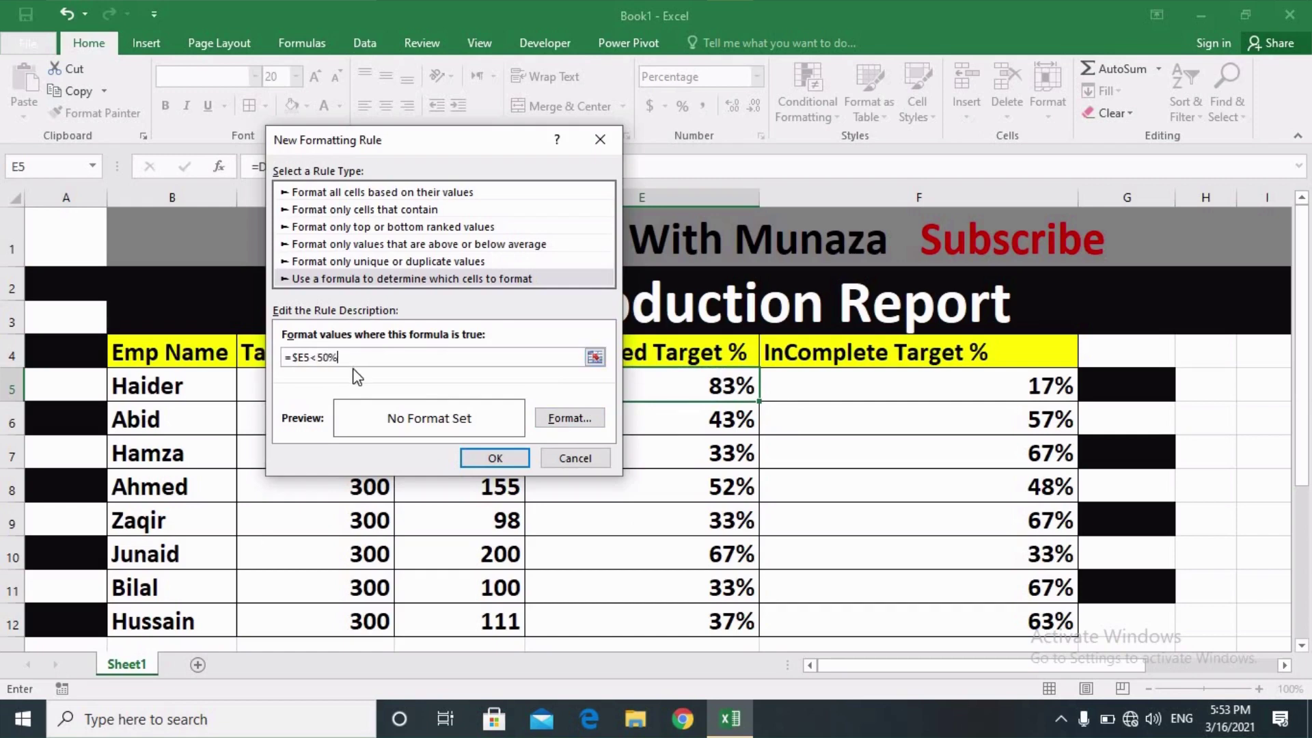
Give the rule a red font colour and save it
click(586, 419)
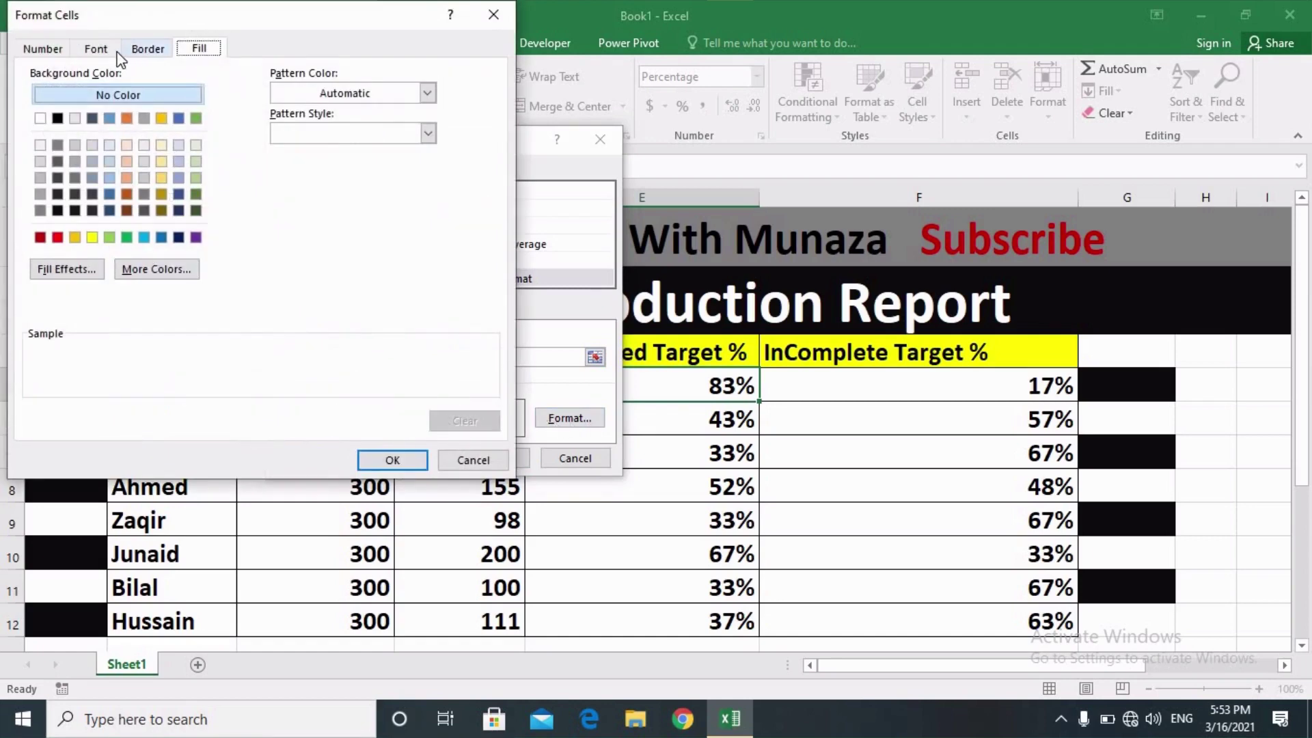
click(103, 49)
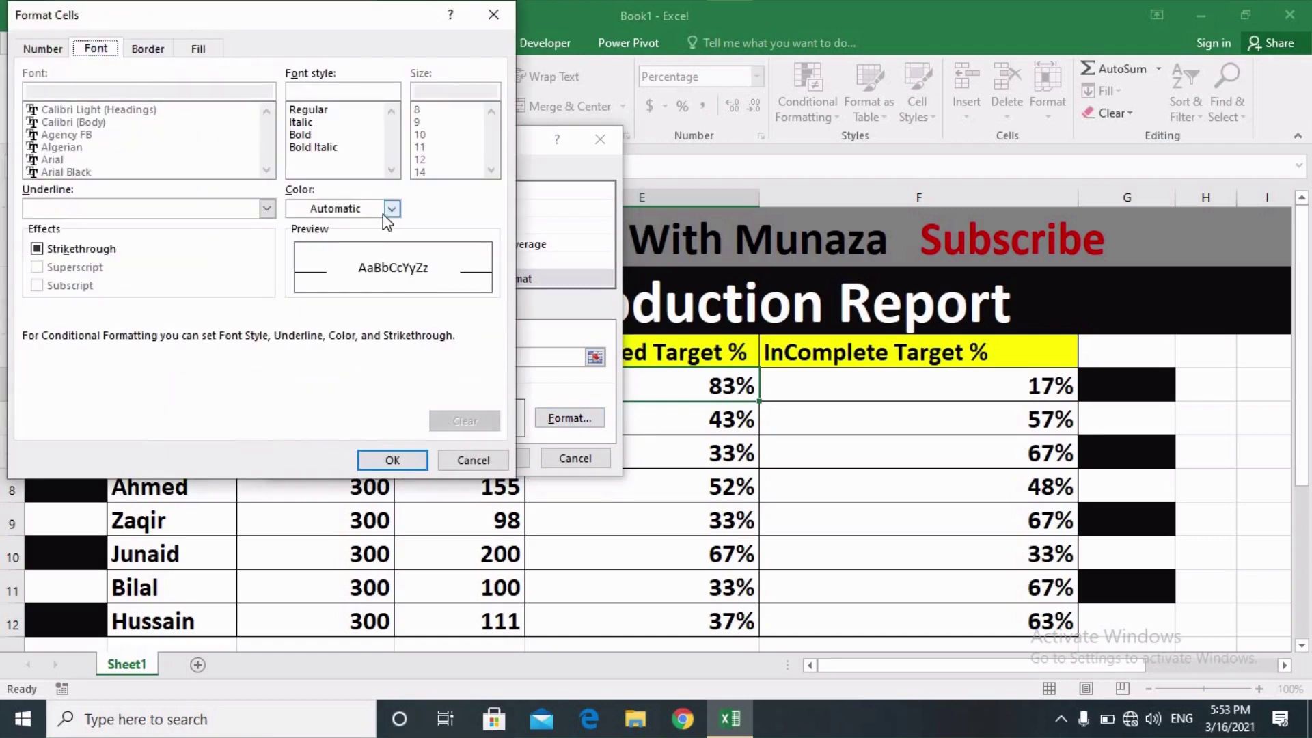
click(390, 210)
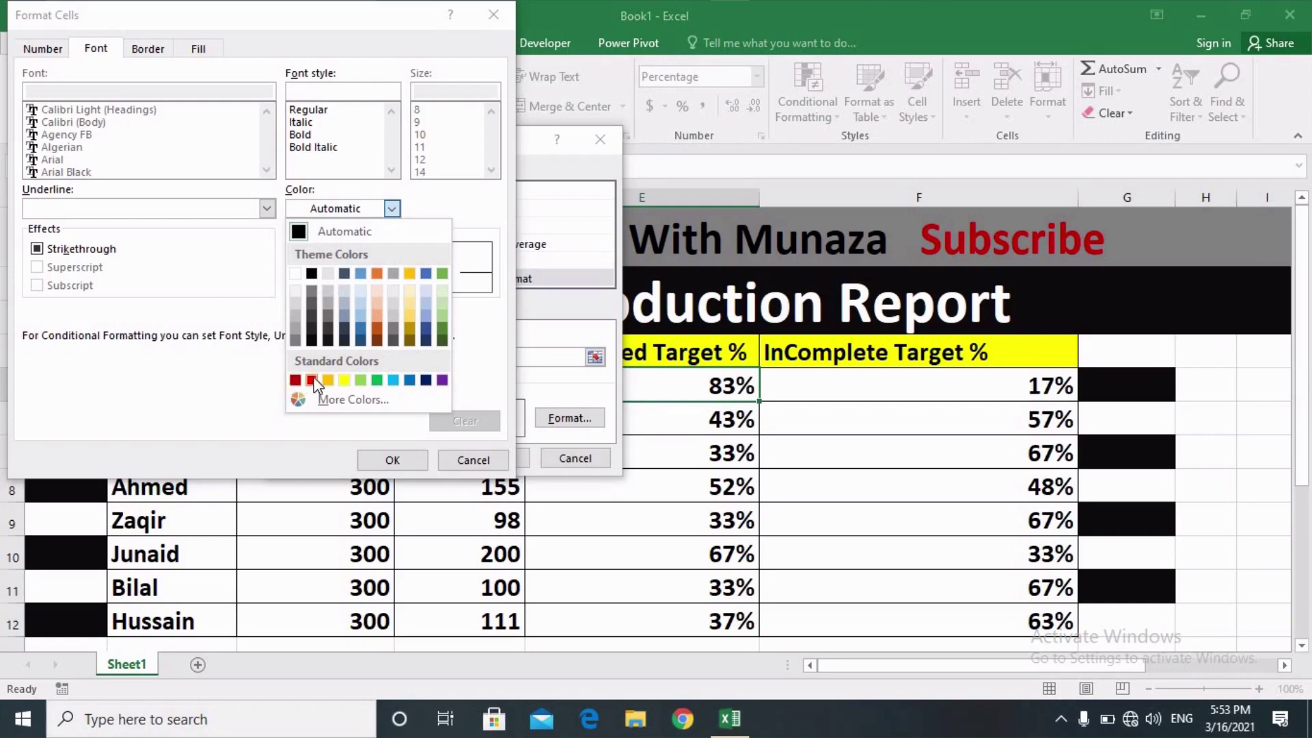
click(312, 381)
click(393, 462)
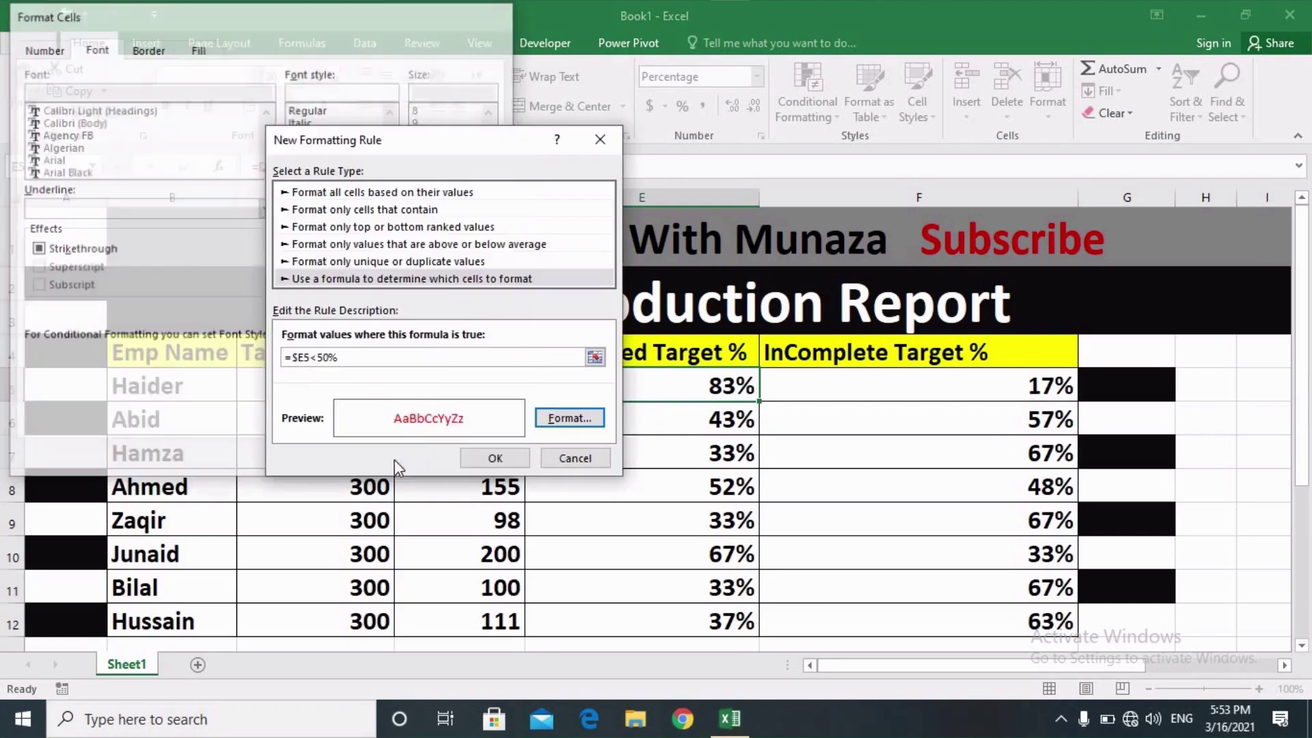
click(503, 458)
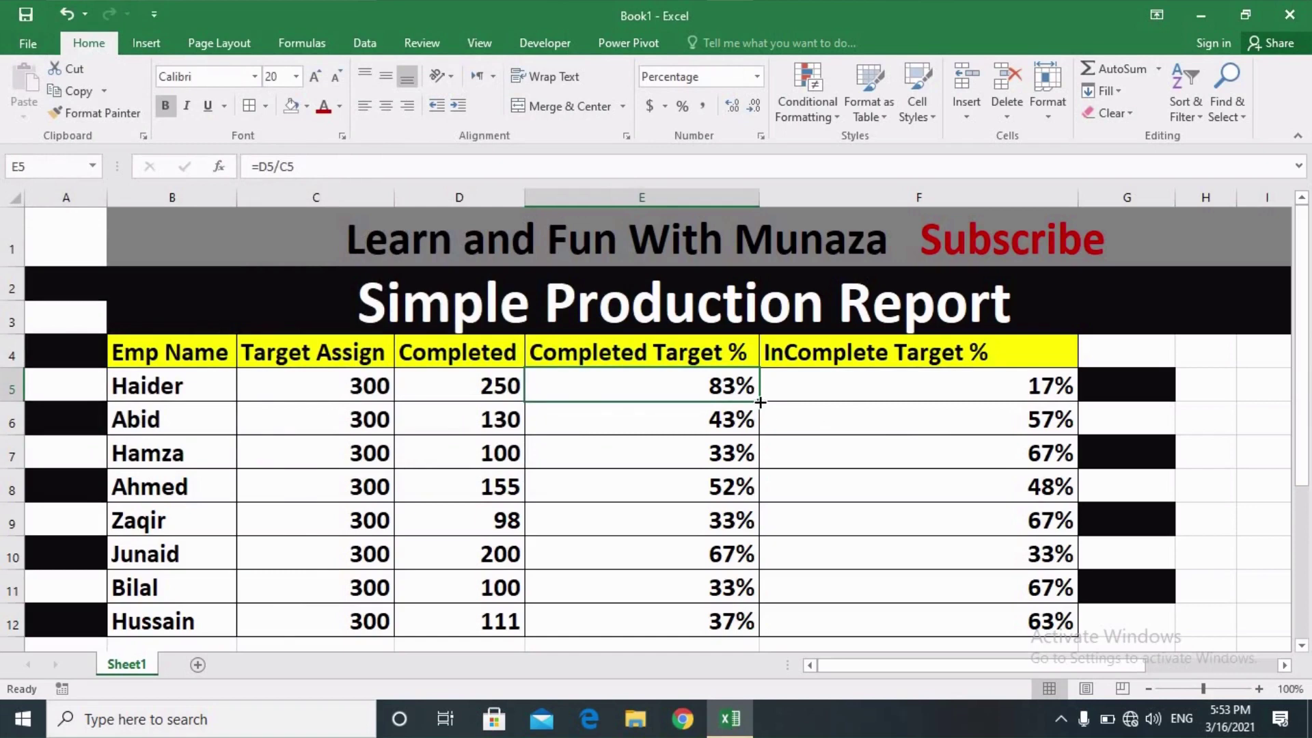
Copy E5's formula and formatting down to E12 so values under 50% turn red
drag(759, 401, 744, 620)
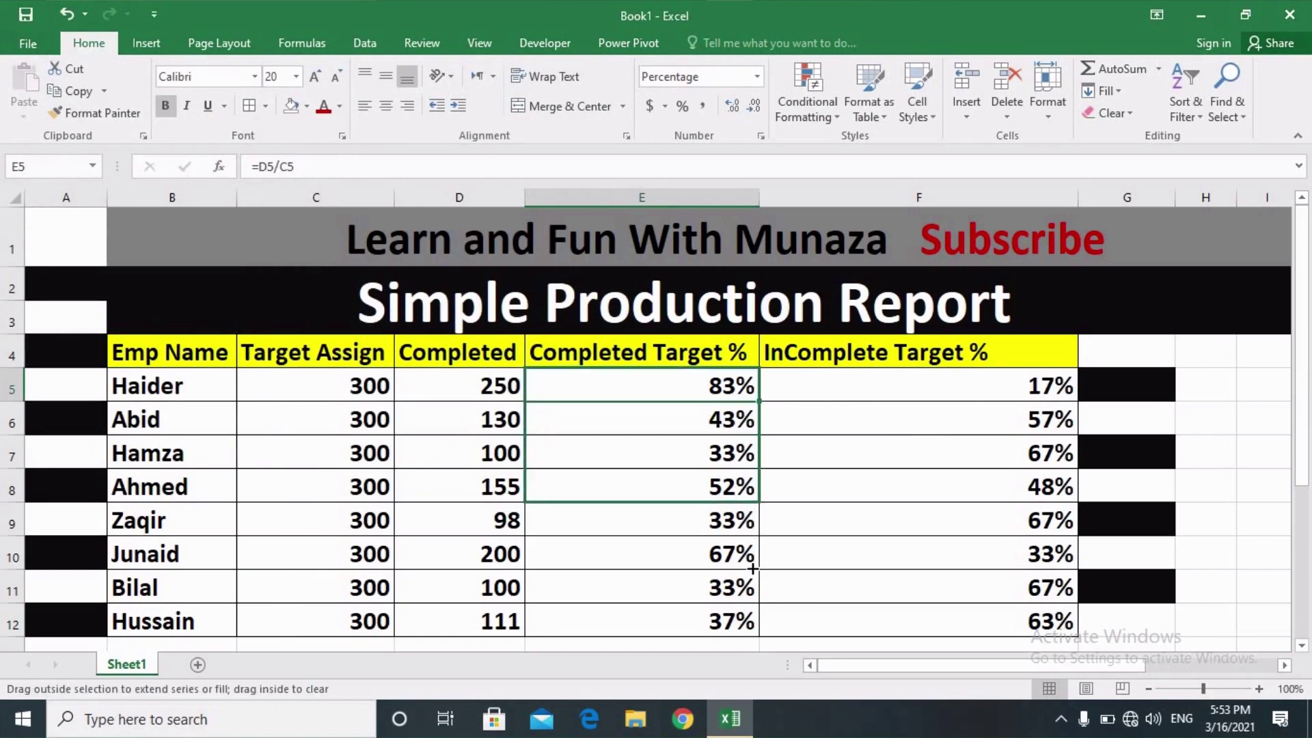
drag(744, 620, 746, 623)
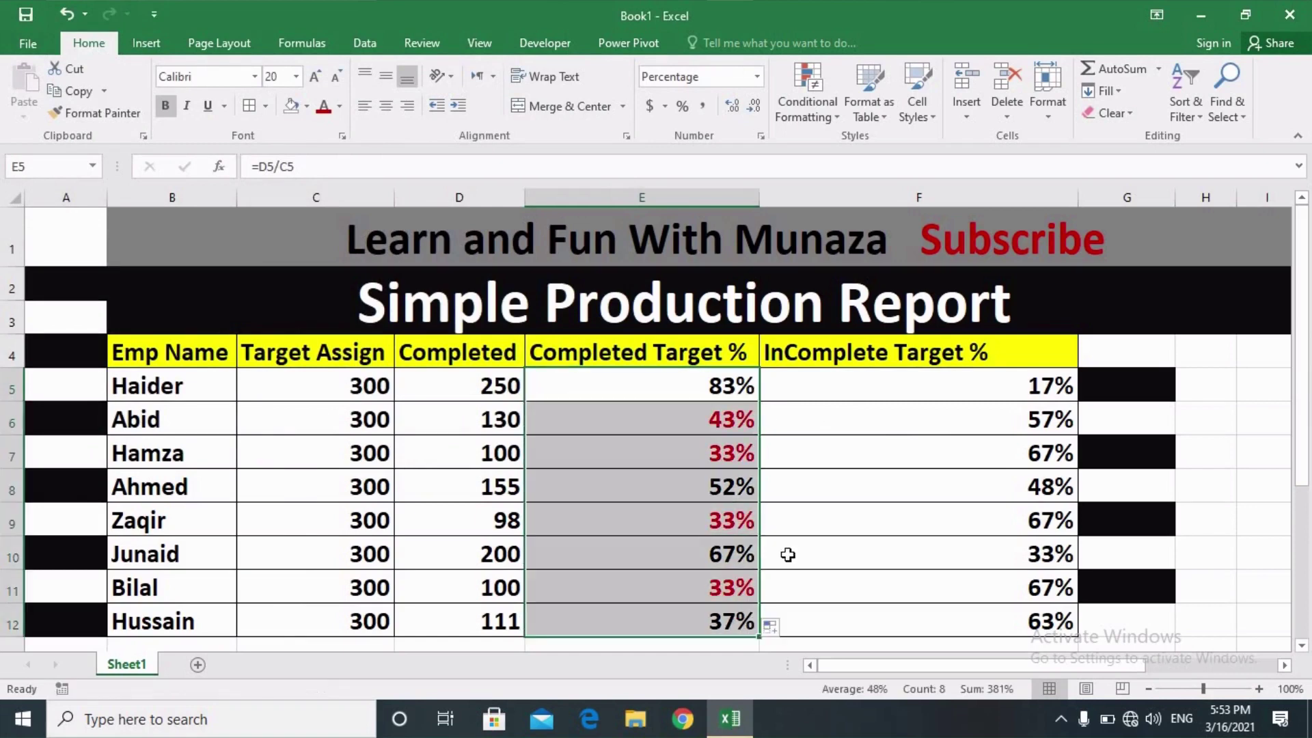
click(1207, 428)
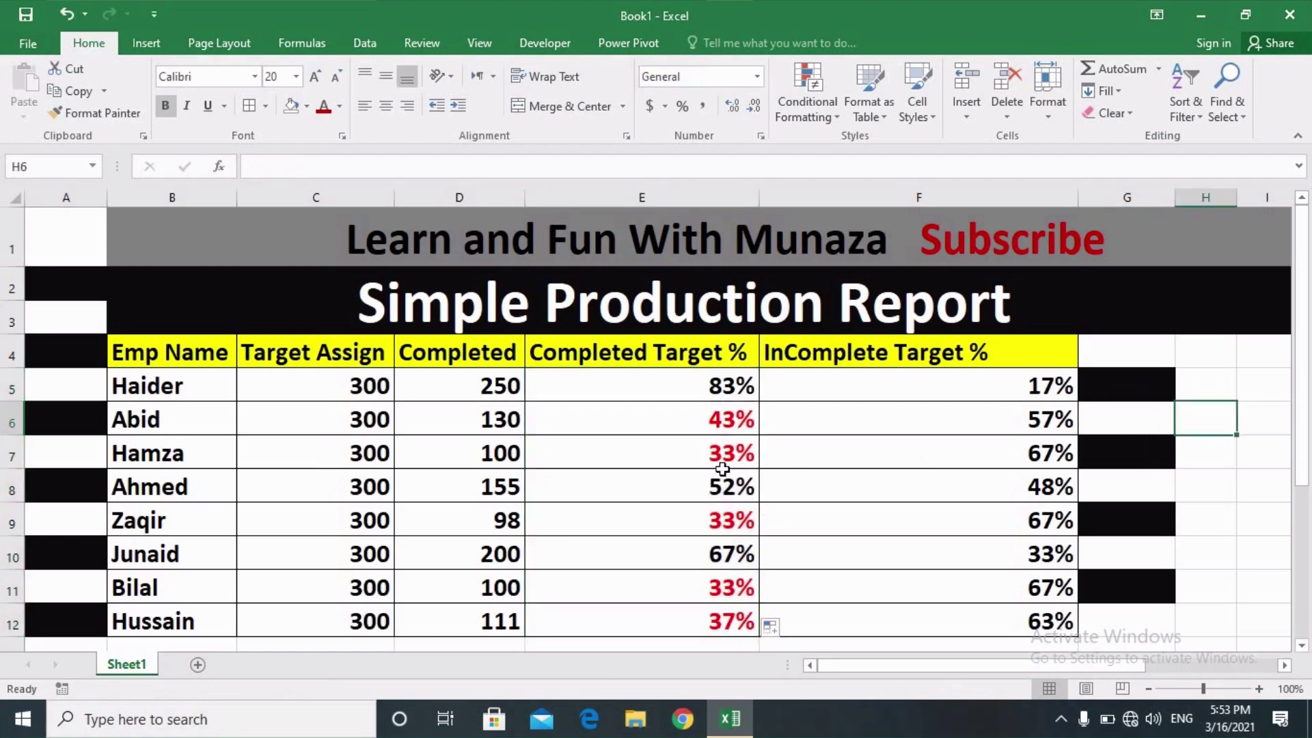
Change Abid's completed count in D6 from 130 to 230 and check the recalculated percentages
click(693, 430)
click(700, 478)
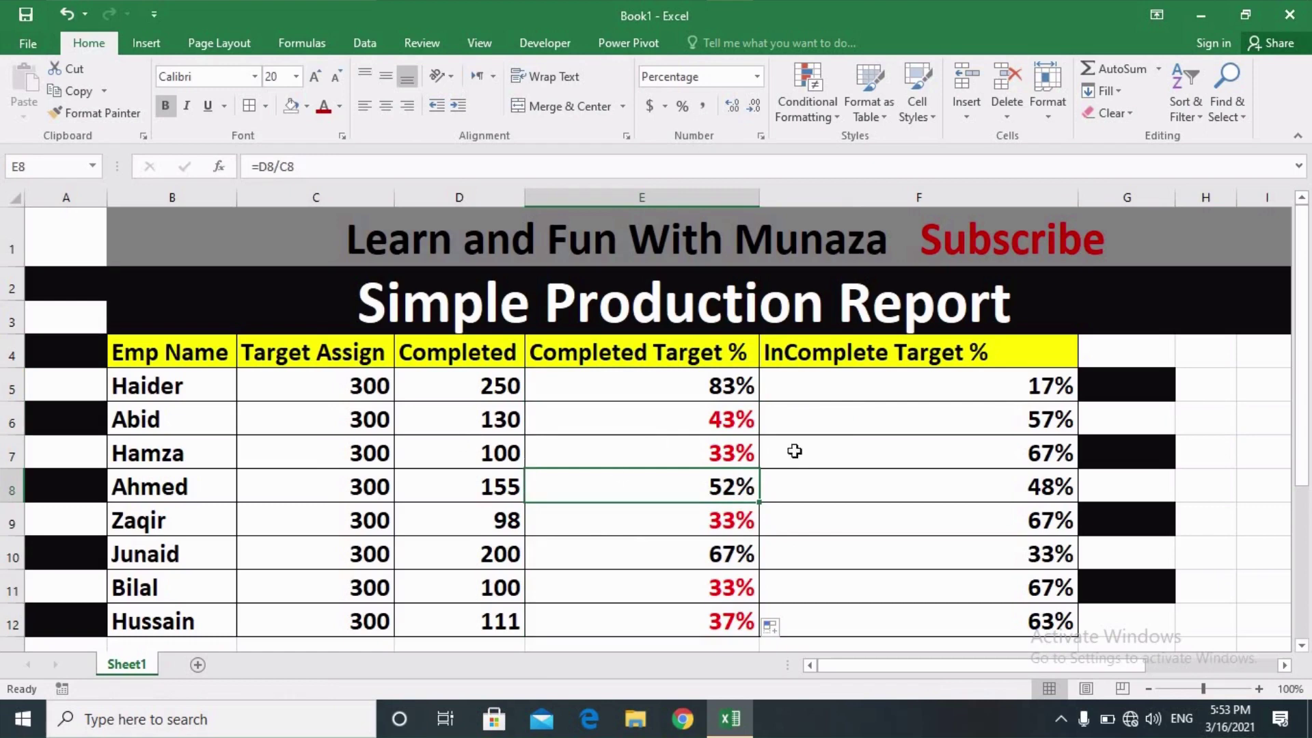
click(483, 420)
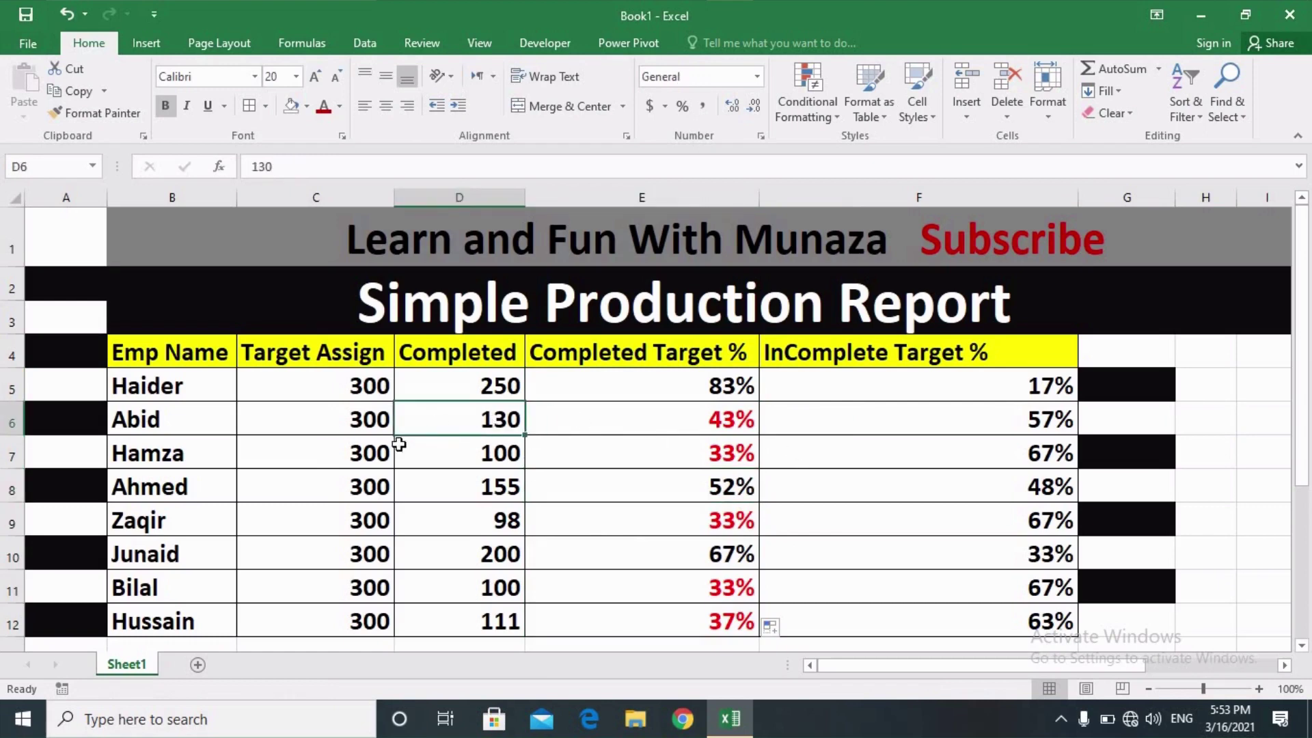
double_click(500, 426)
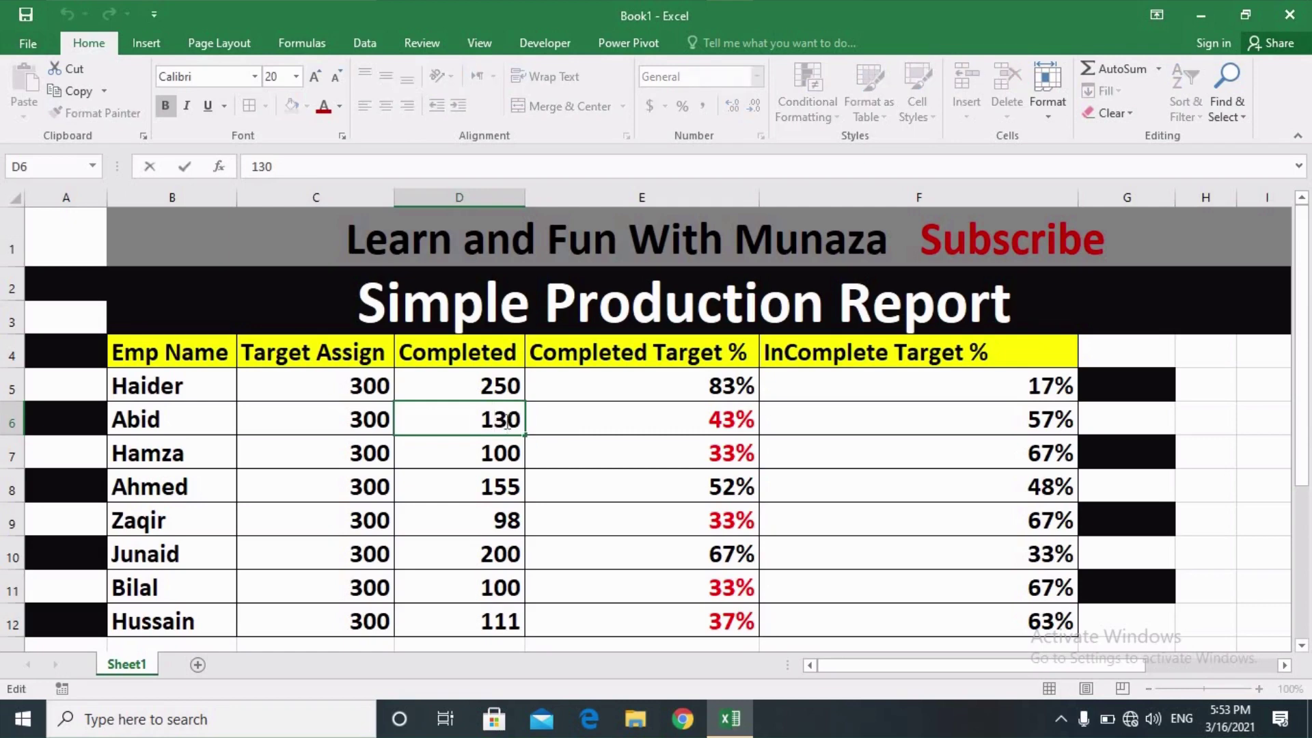
click(495, 420)
key(BackSpace)
text(2)
click(1211, 410)
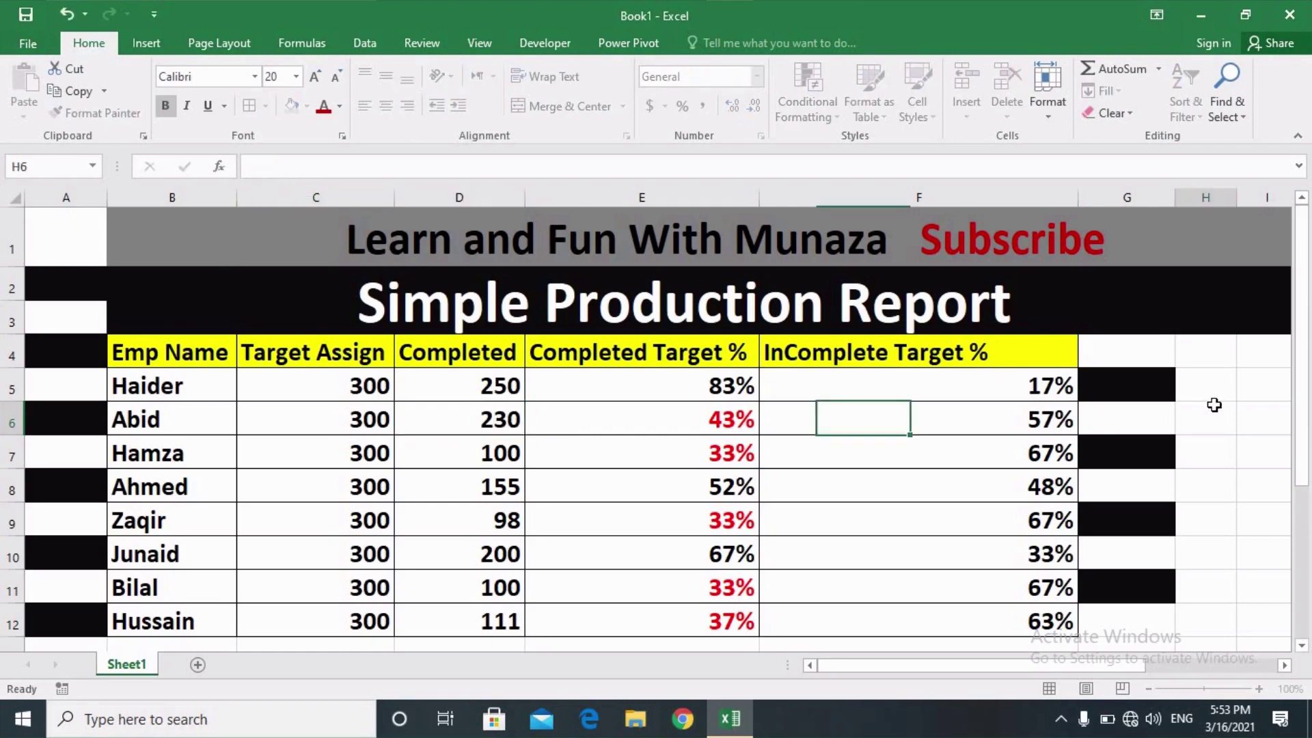
click(721, 418)
click(1009, 430)
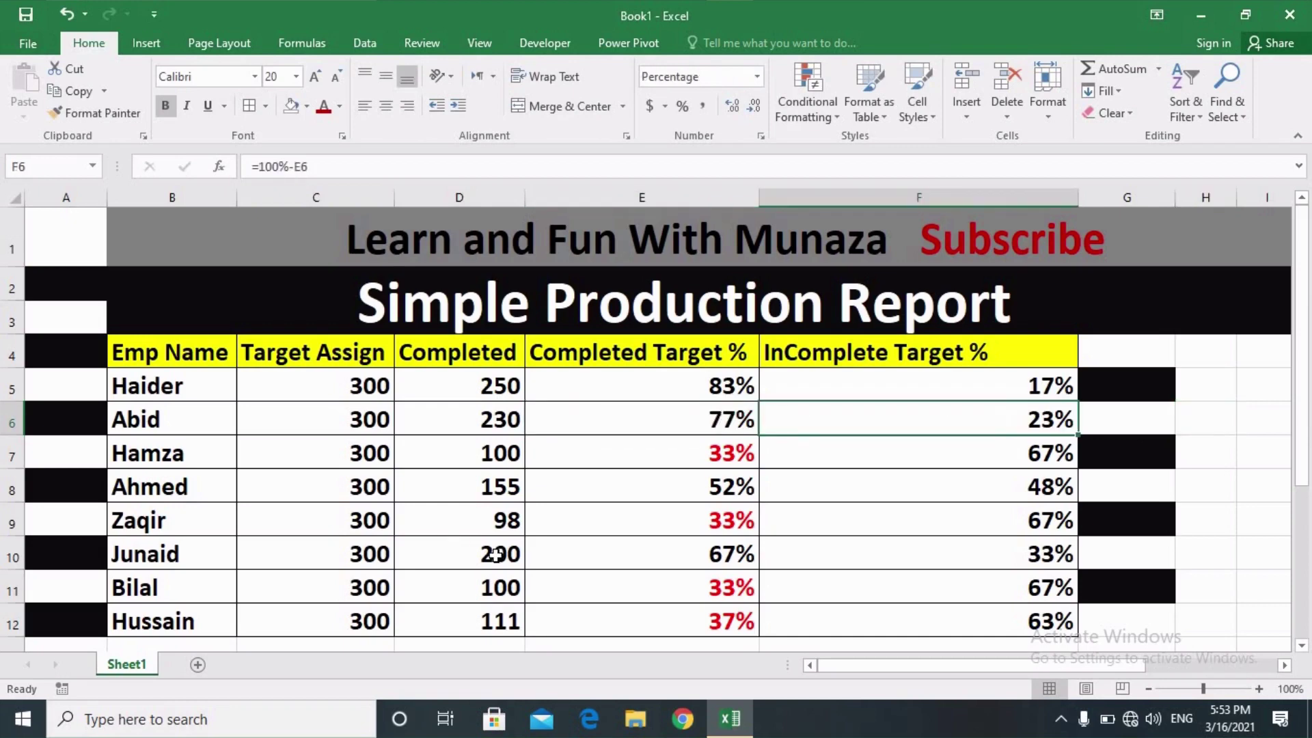
Change Hamza's completed count in D7 to 10, making his completed percentage a red 3%
double_click(513, 458)
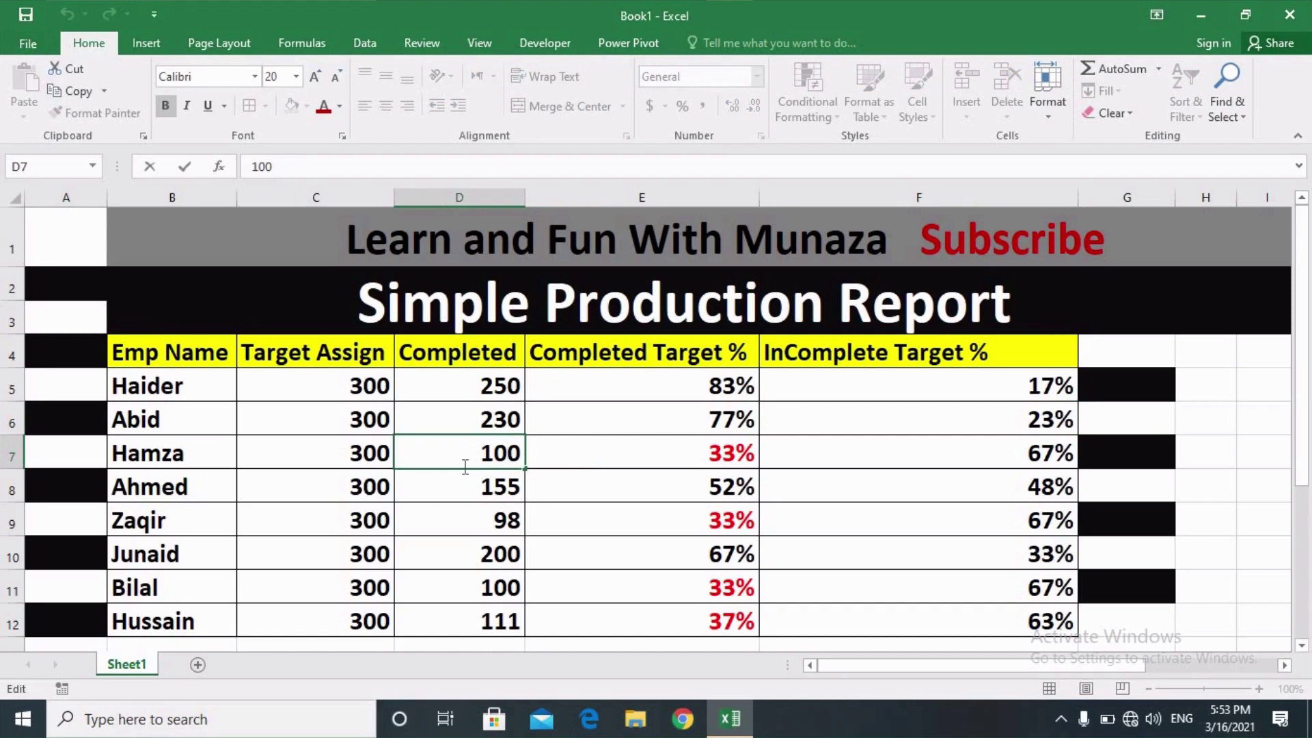
key(BackSpace)
text(8)
click(873, 526)
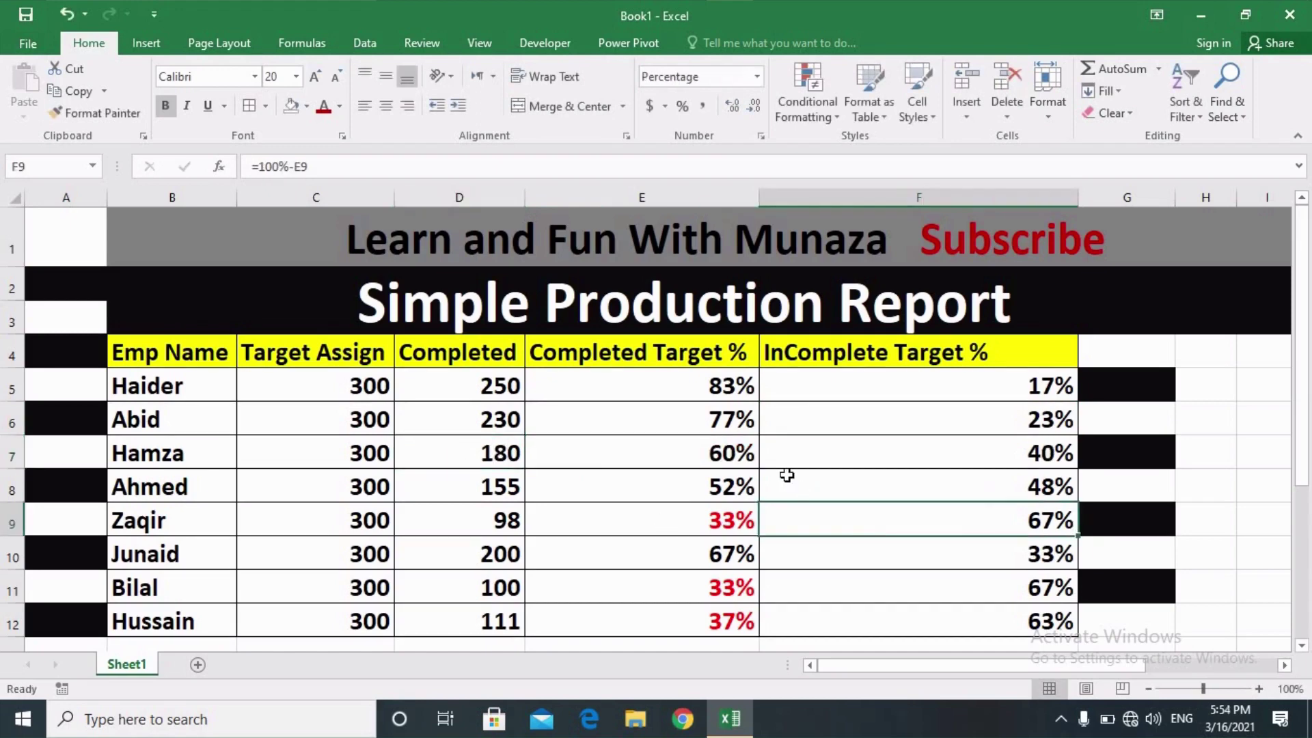
double_click(507, 452)
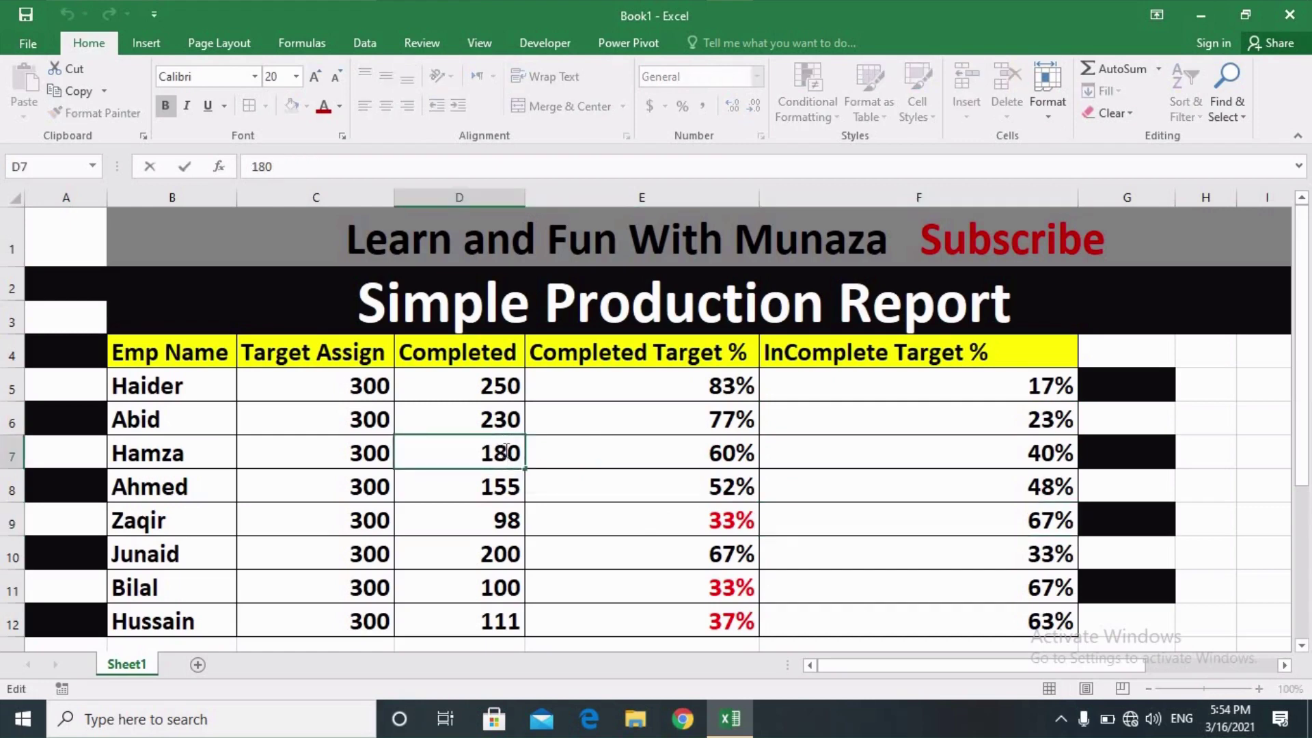
key(BackSpace)
click(1228, 454)
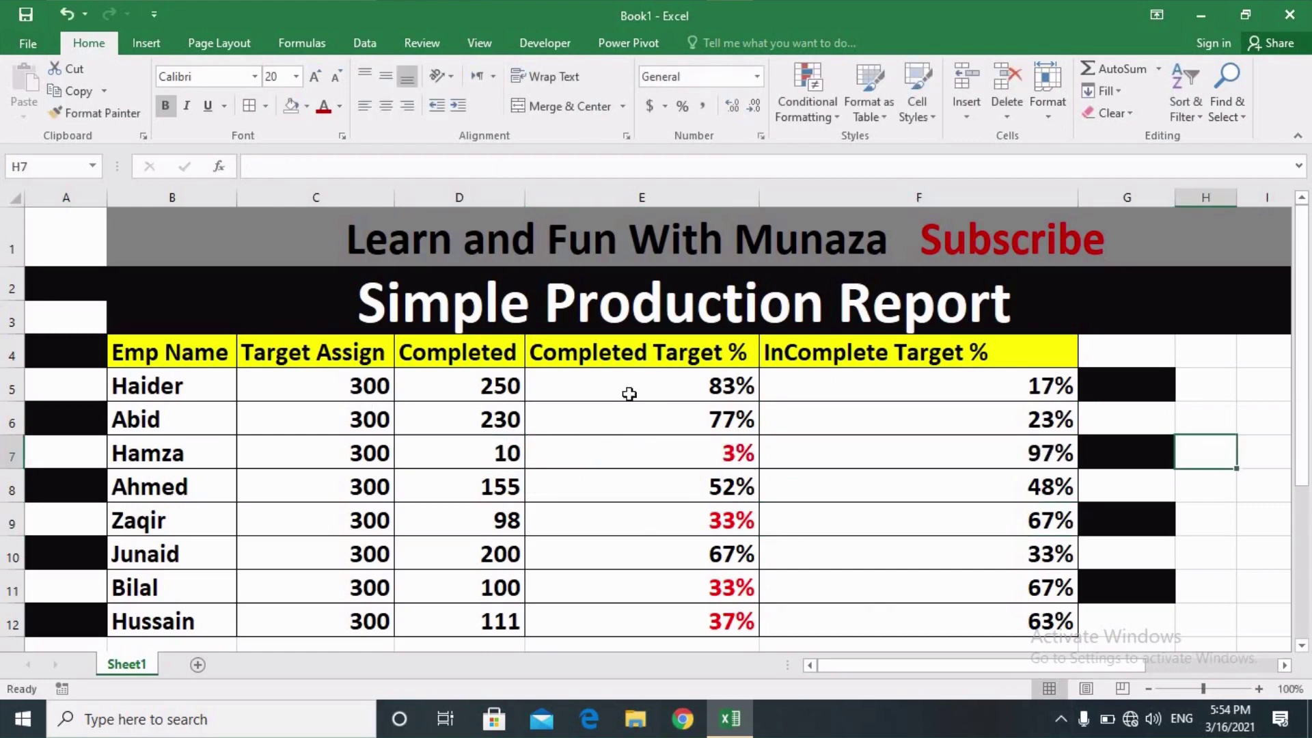
click(710, 453)
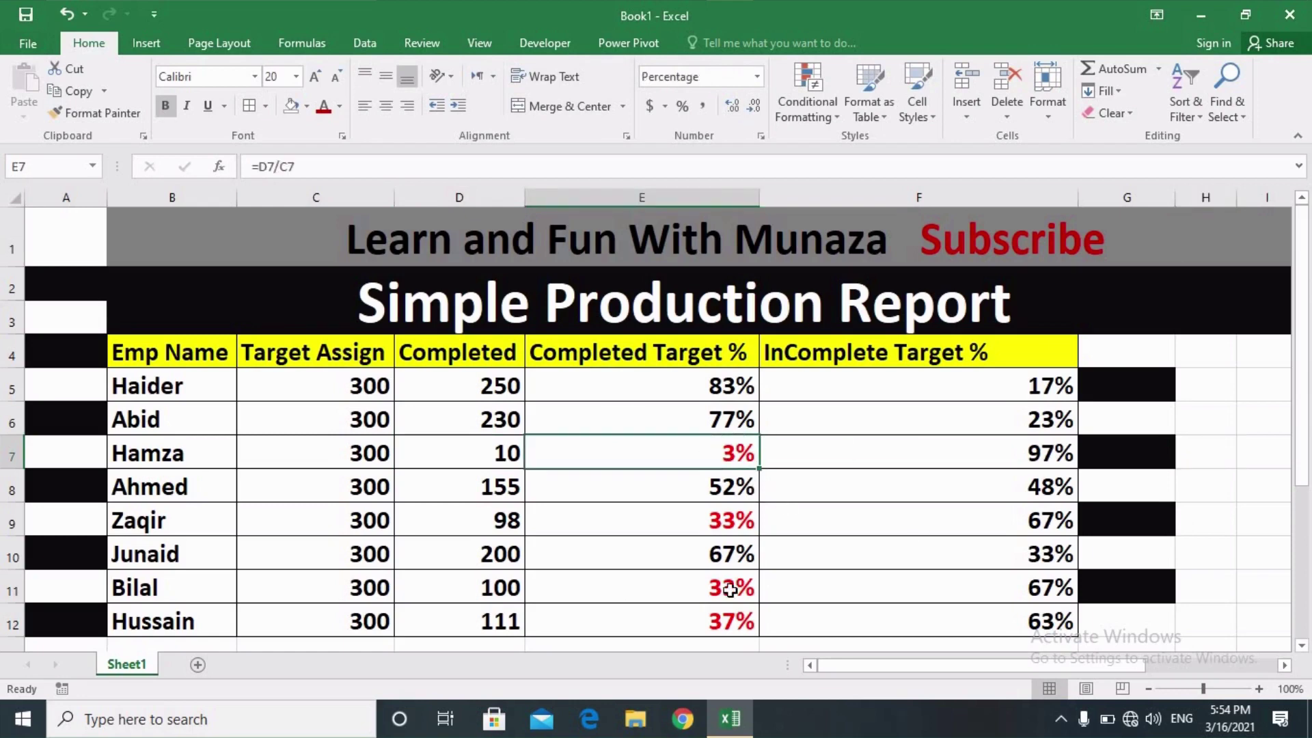
click(714, 527)
click(704, 610)
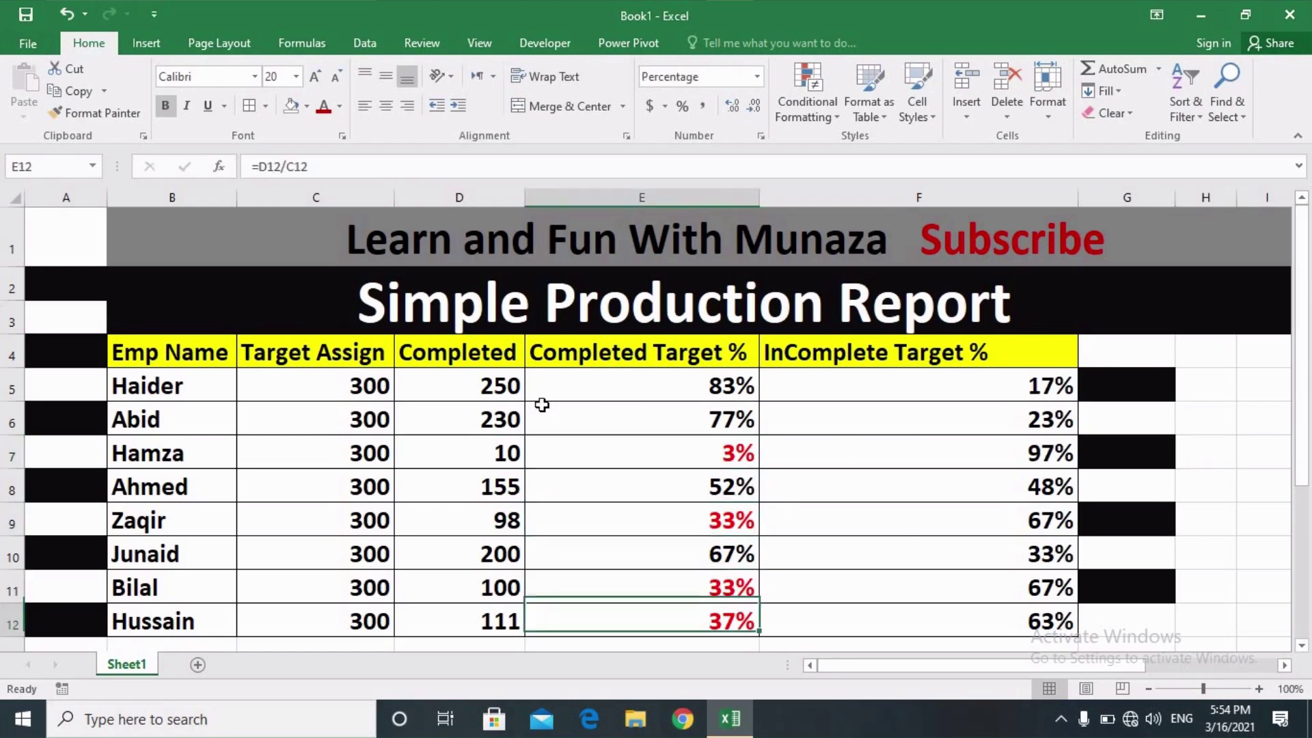